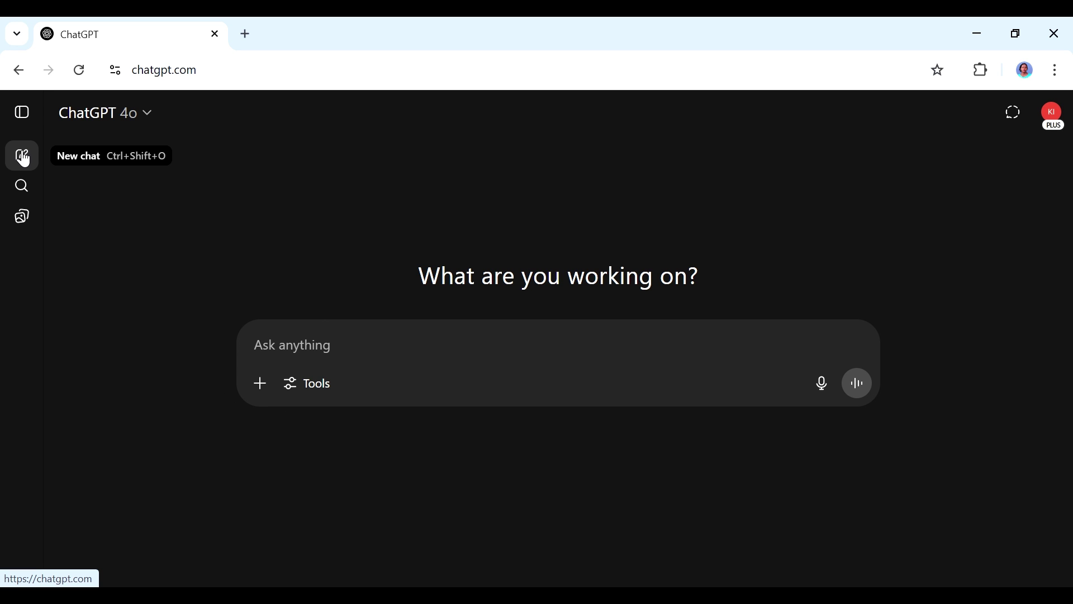
Search the Explore GPTs page for 'asmr' and open the Make ASMR Images And Prompts GPT.
left_click(299, 387)
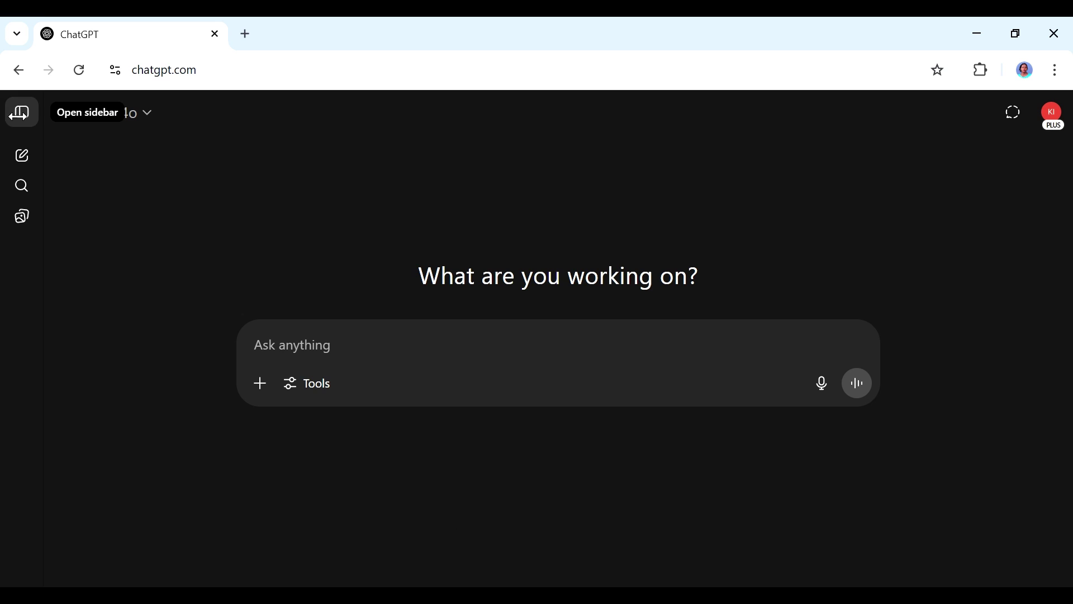
left_click(22, 113)
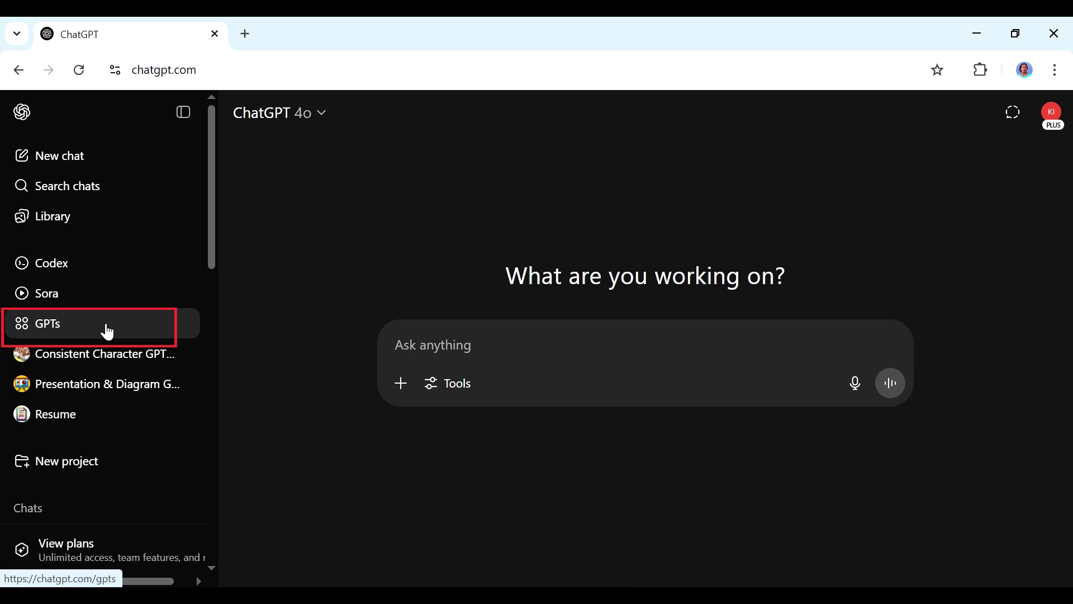
left_click(107, 331)
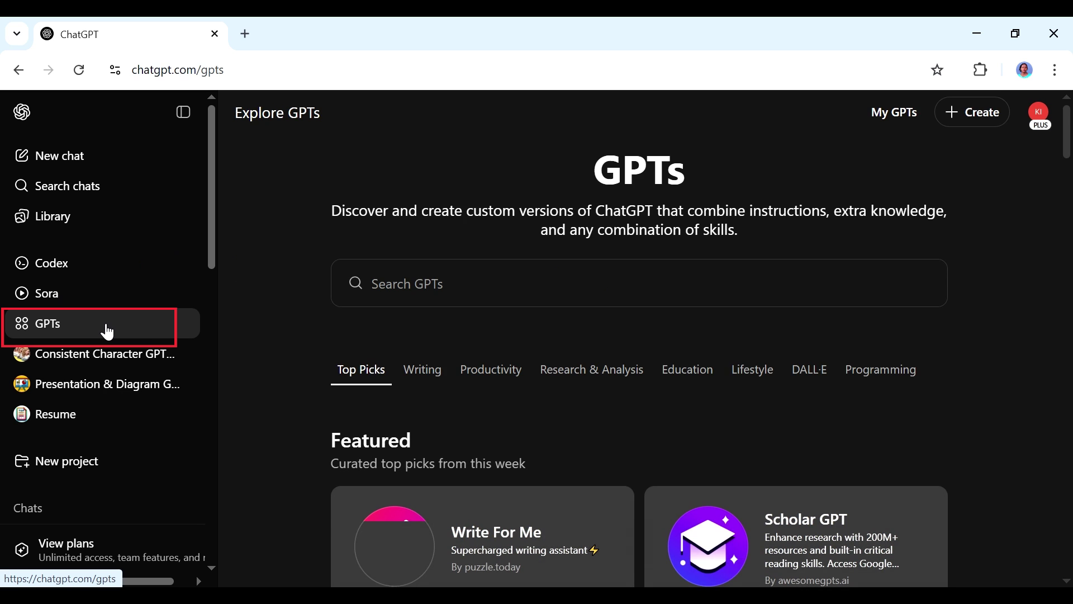
left_click(183, 114)
left_click(290, 270)
type("as")
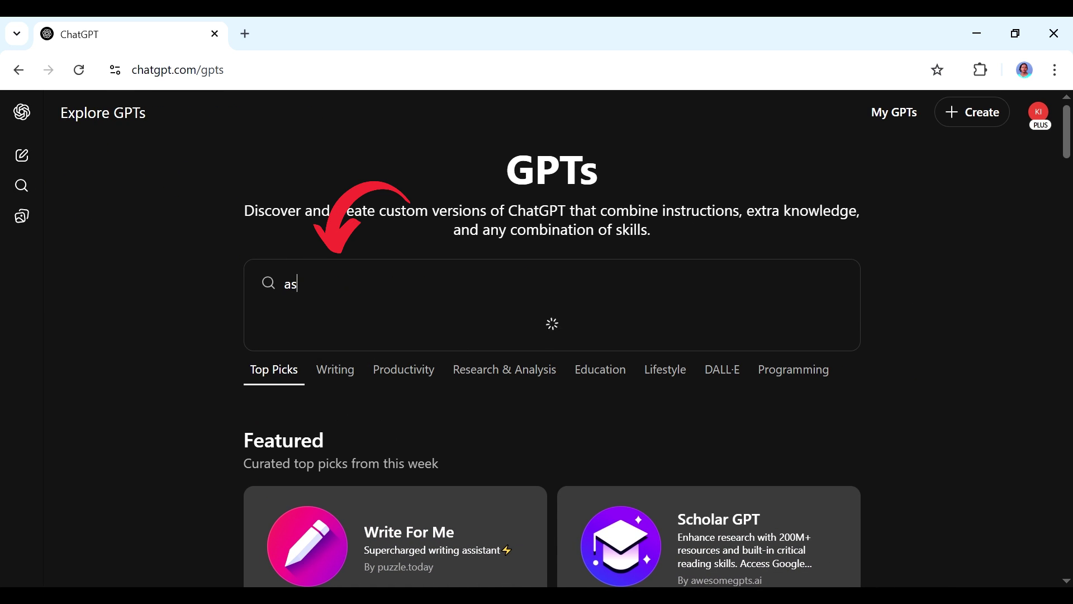
type("mr")
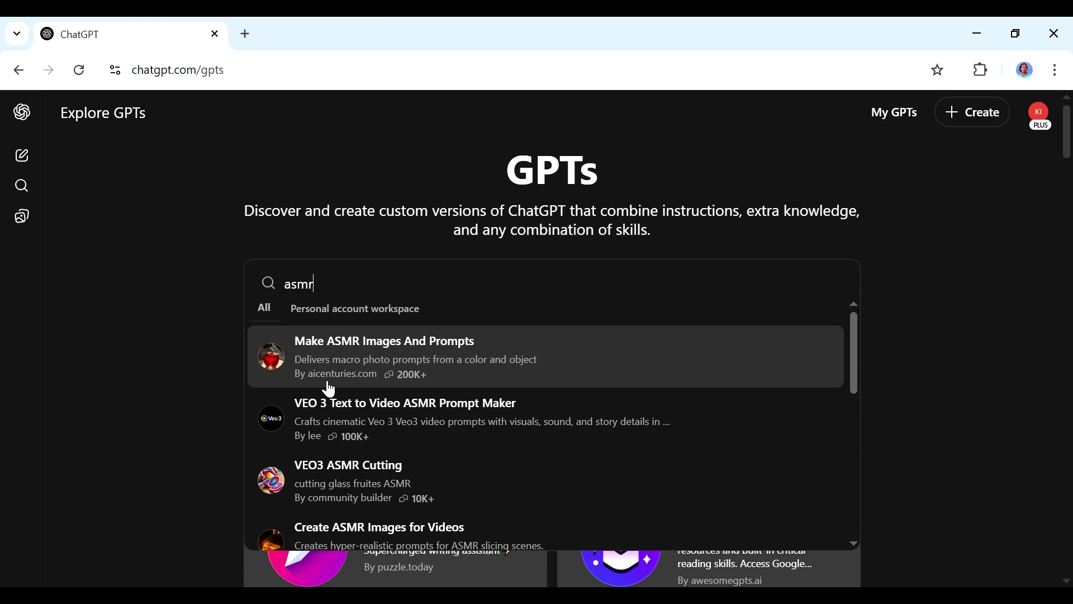
left_click(402, 374)
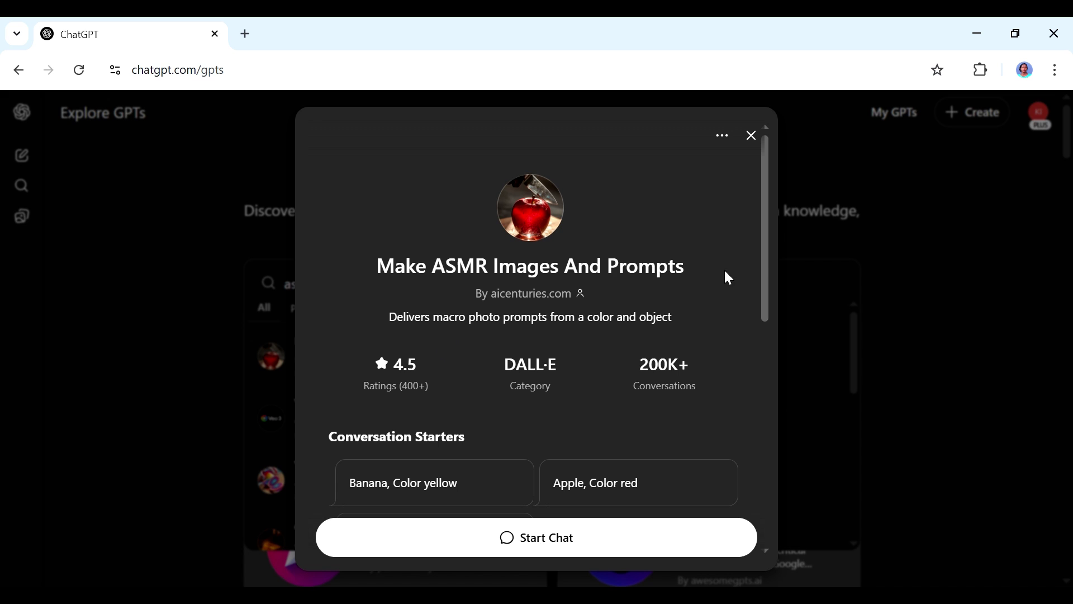
Start the 'Apple, Color red' chat and begin typing a white glove, green apple change request.
scroll(393, 411, "down", 2)
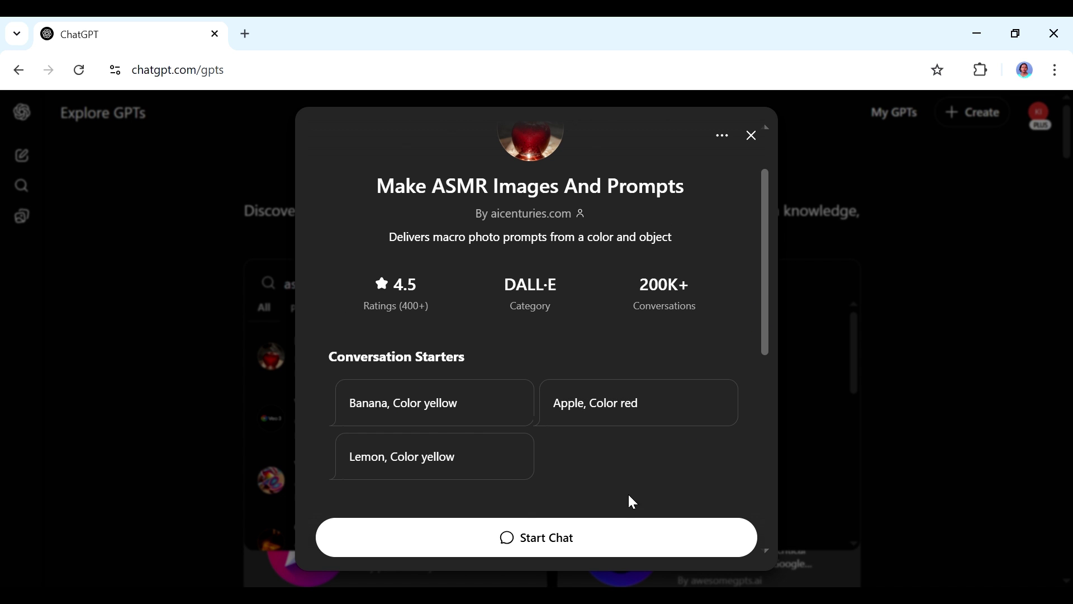
left_click(613, 414)
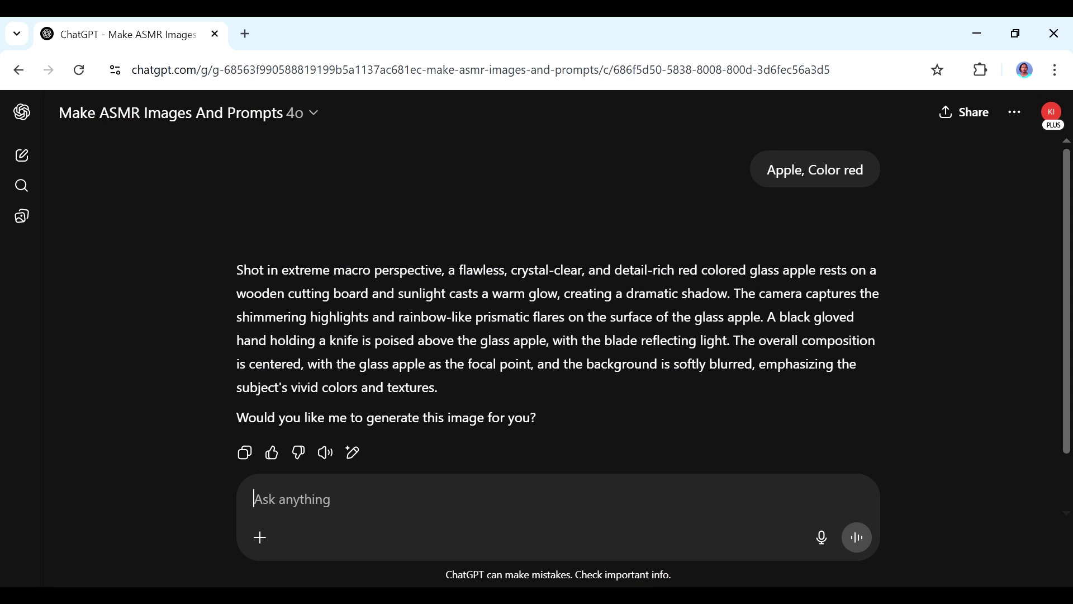
type("q")
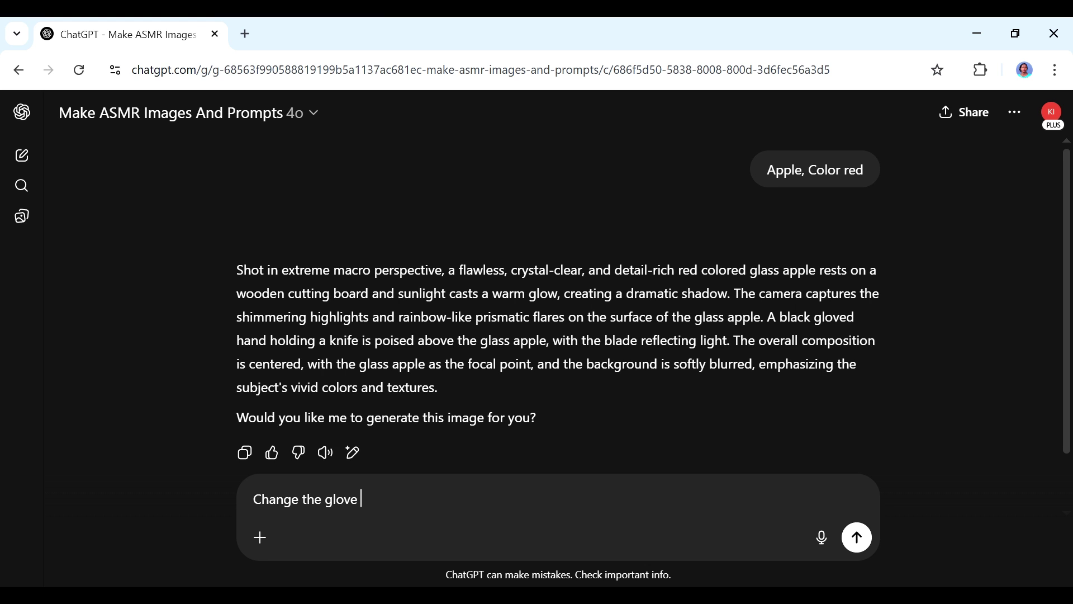
type("w")
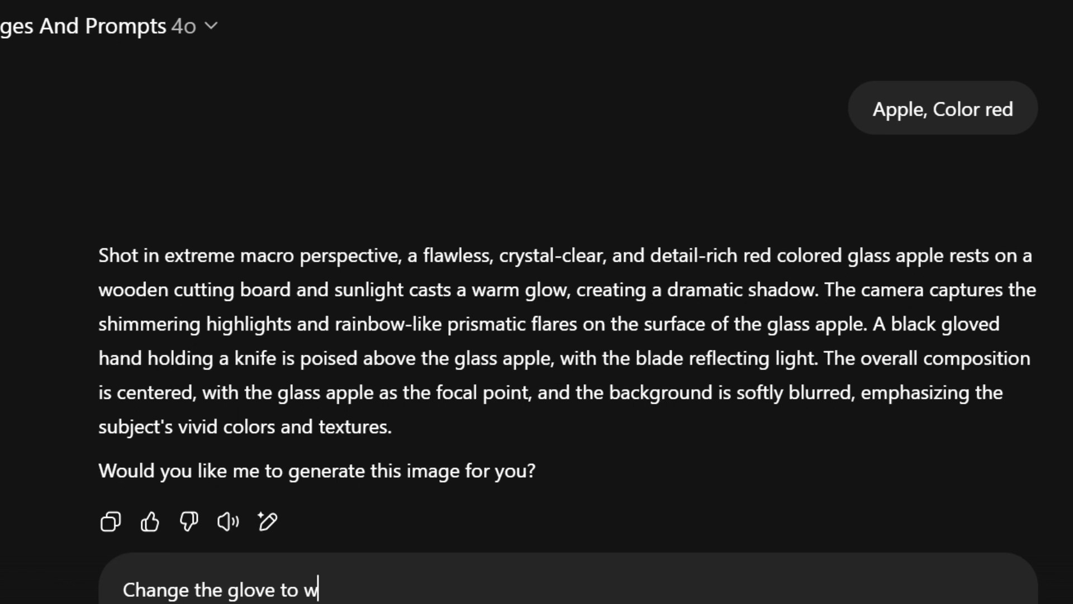
type("hite and")
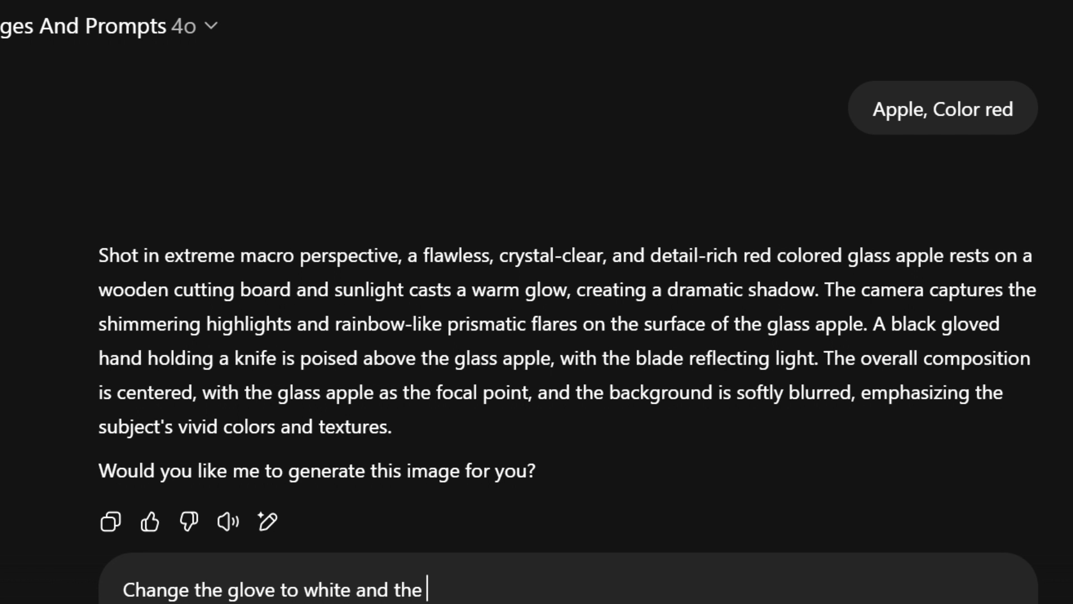
Send the white-glove, green-apple change and reply 'yes' to get a 9:16 image.
type("the apple to green")
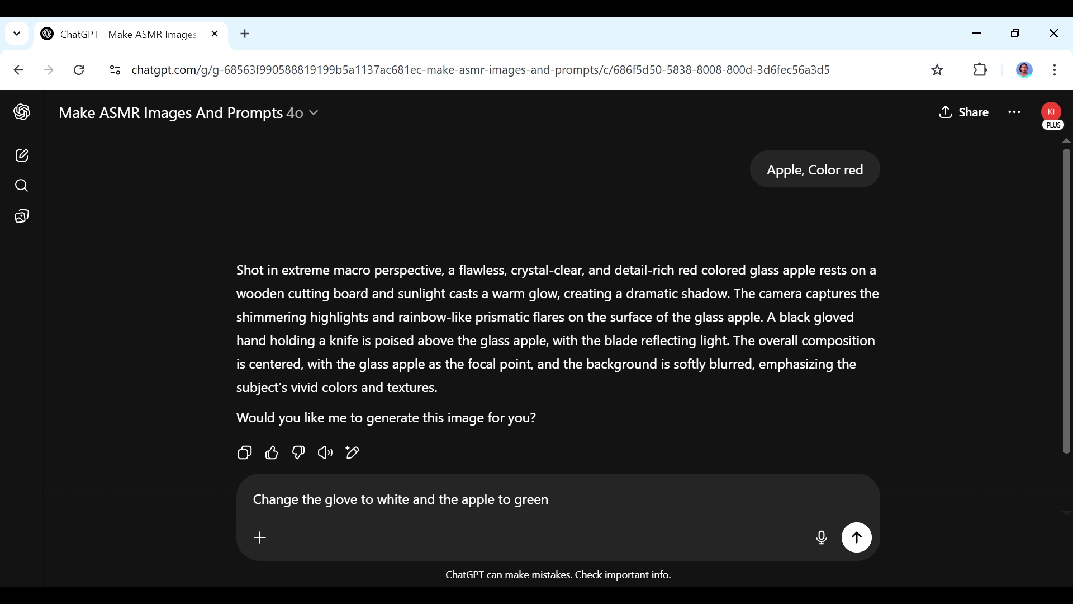
left_click(855, 538)
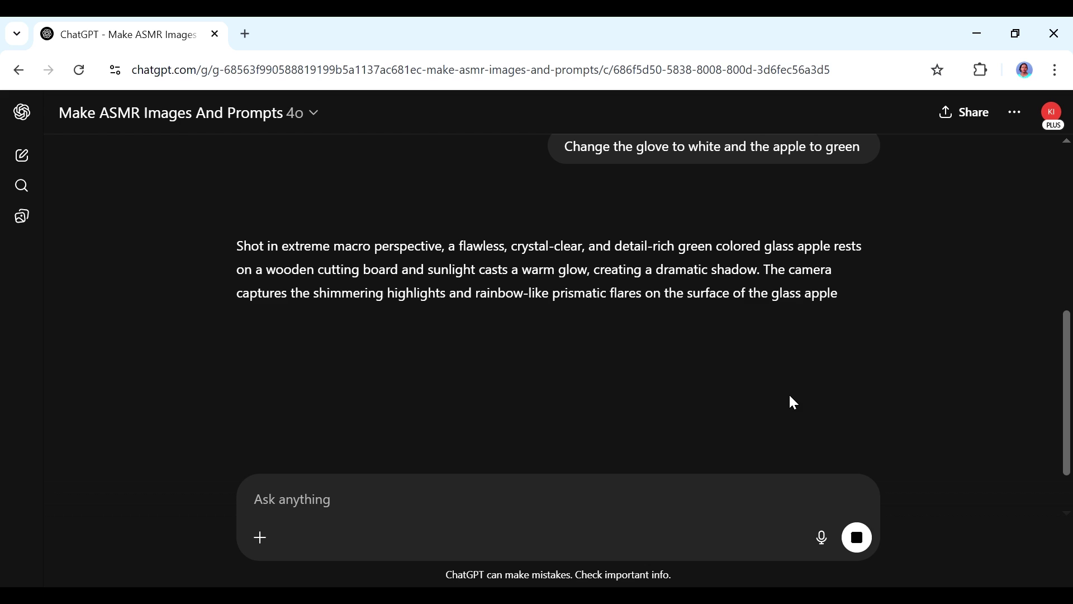
type("yes in 9:16")
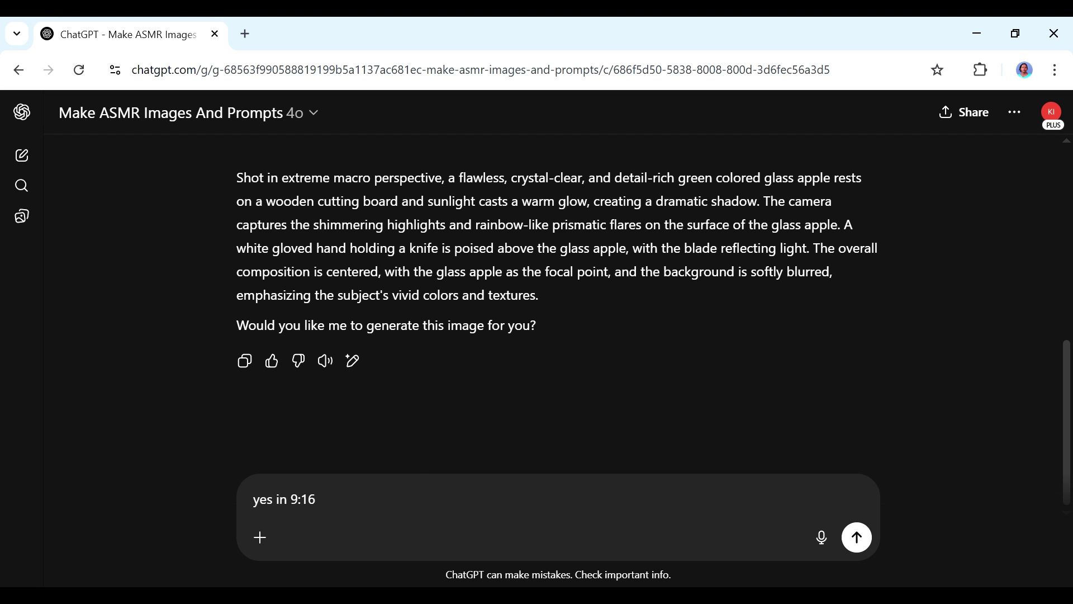
left_click(856, 537)
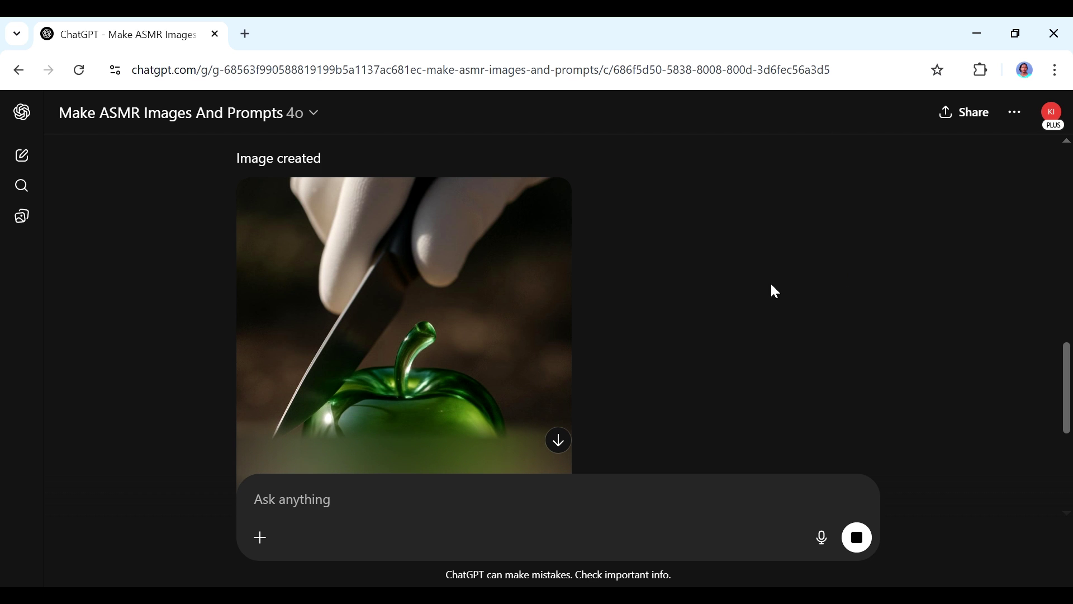
Review the generated image and draft a request for 5 more white-glove fruit prompts.
scroll(759, 290, "down", 3)
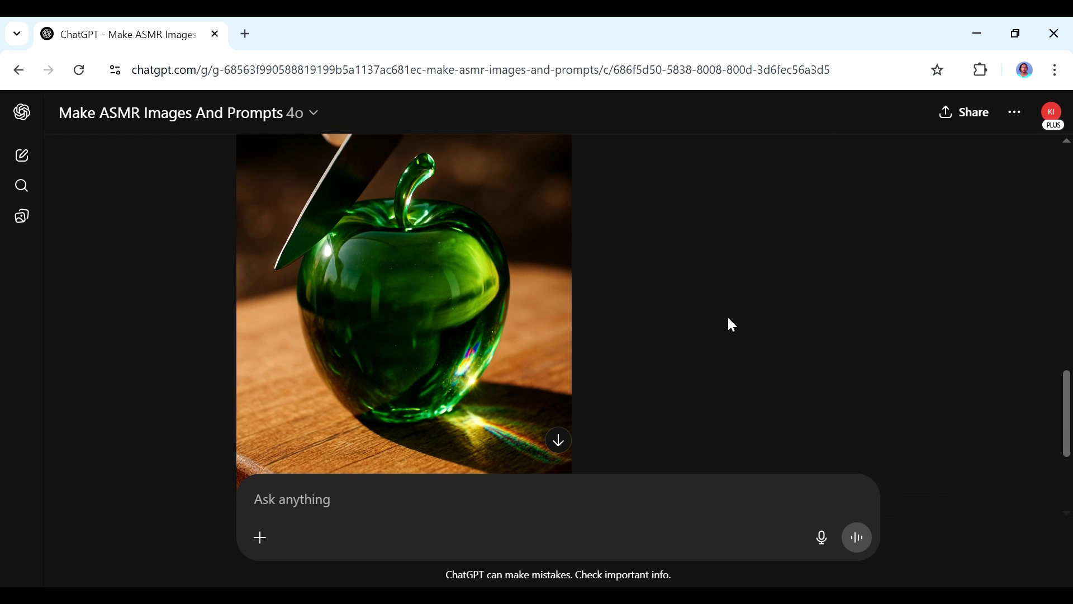
scroll(728, 318, "up", 6)
scroll(728, 318, "down", 9)
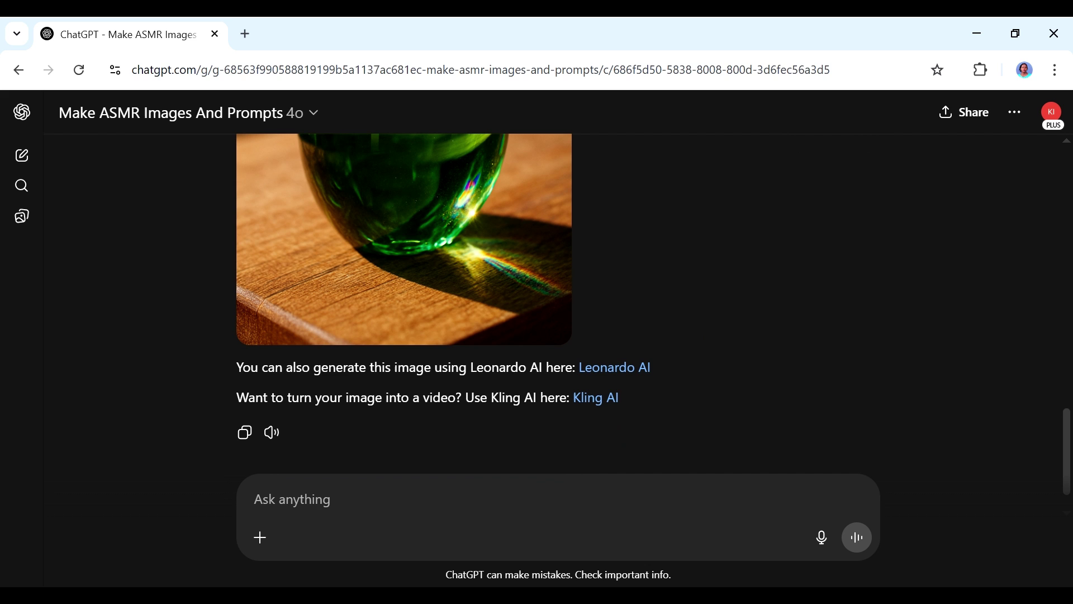
type("Great now give me 5 more fruit prompts all with a white glove and")
scroll(404, 300, "up", 2)
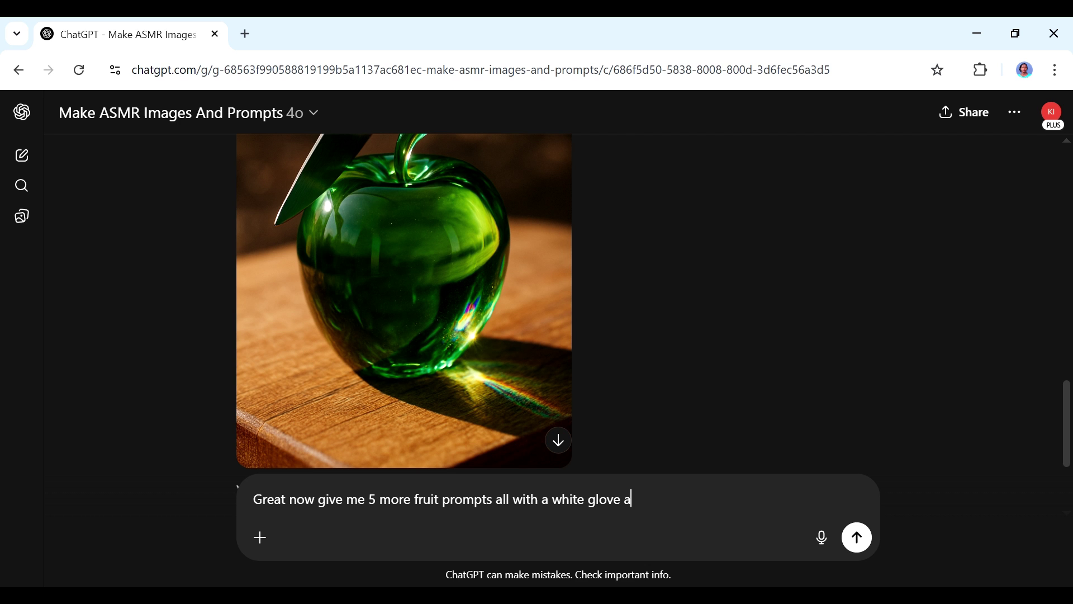
left_click(856, 538)
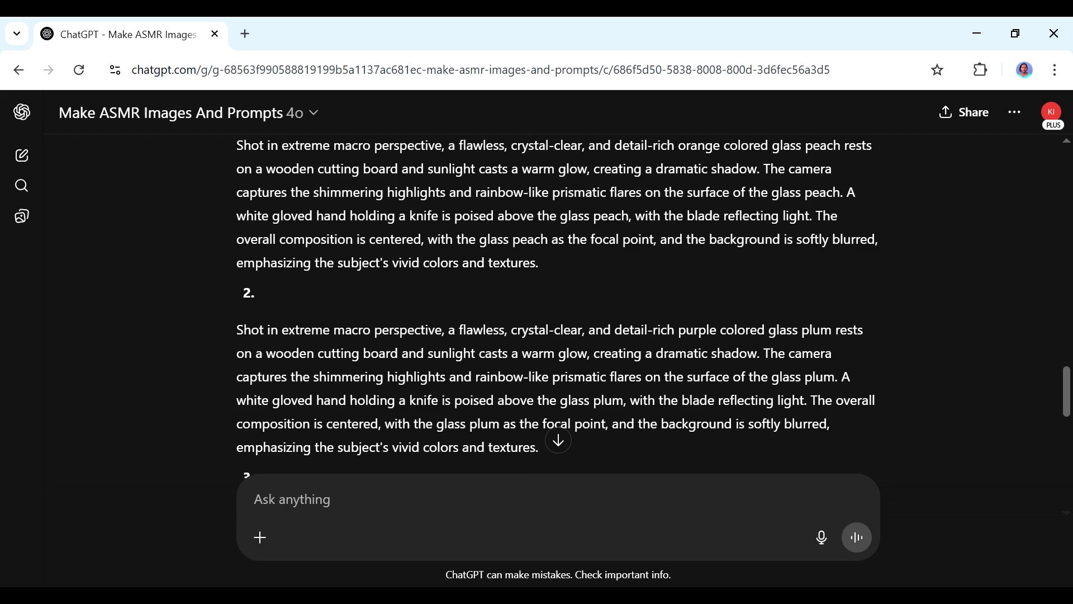
left_click_drag(539, 245, 235, 352)
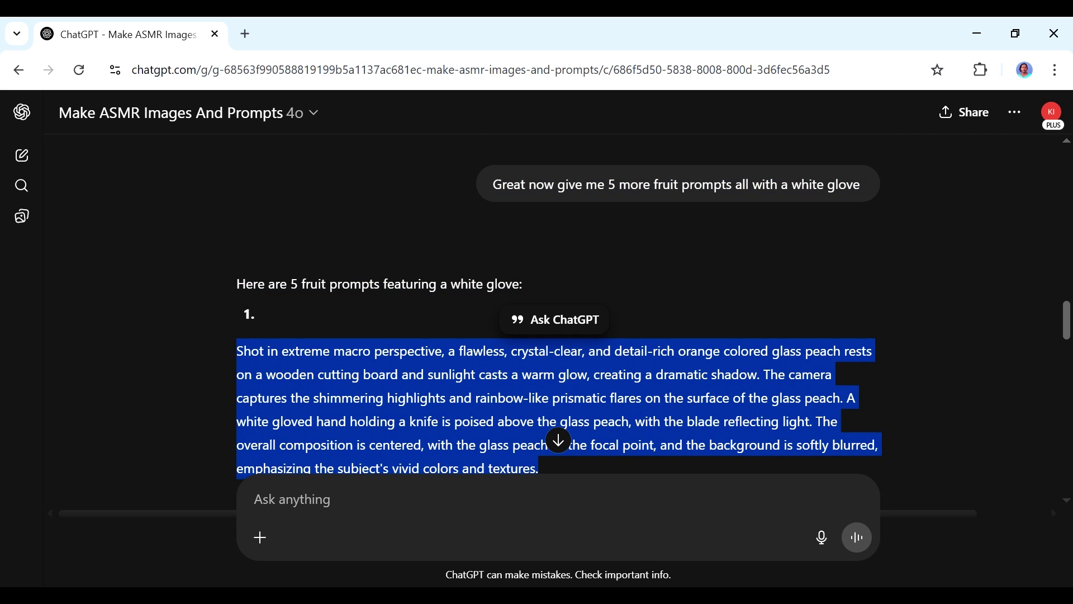
right_click(338, 379)
left_click(375, 398)
type("Generate this image")
key("shift+Return")
key("ctrl+v")
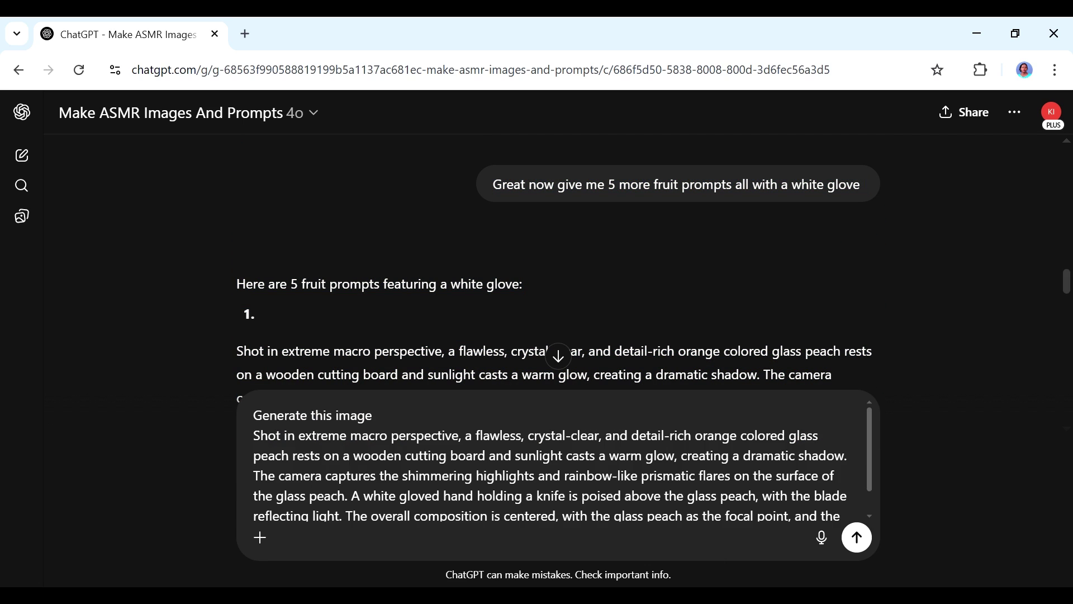
key("Return")
scroll(714, 309, "down", 1)
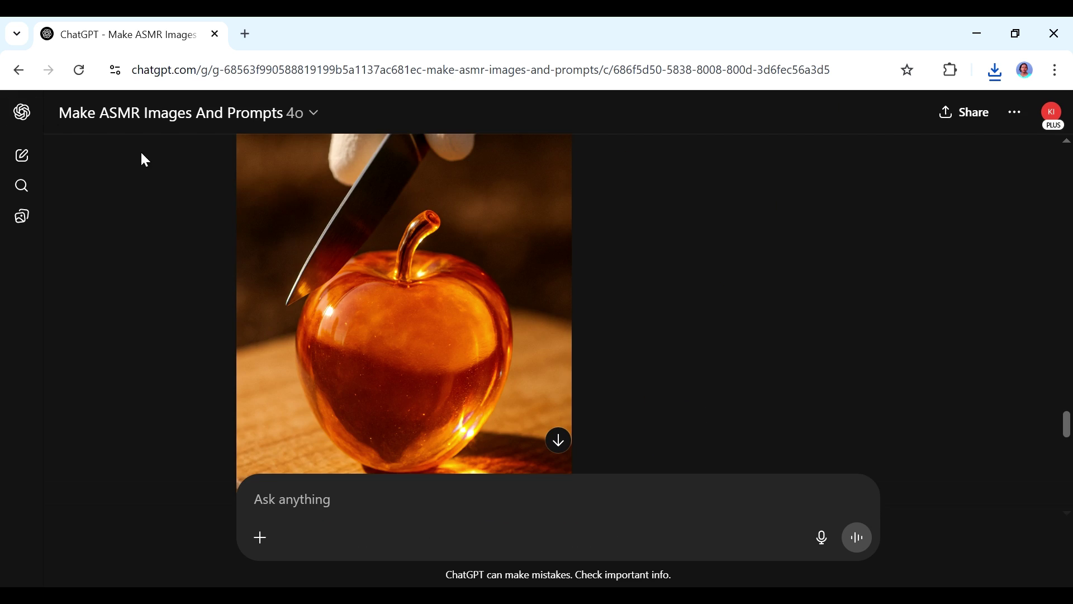
scroll(548, 309, "down", 4)
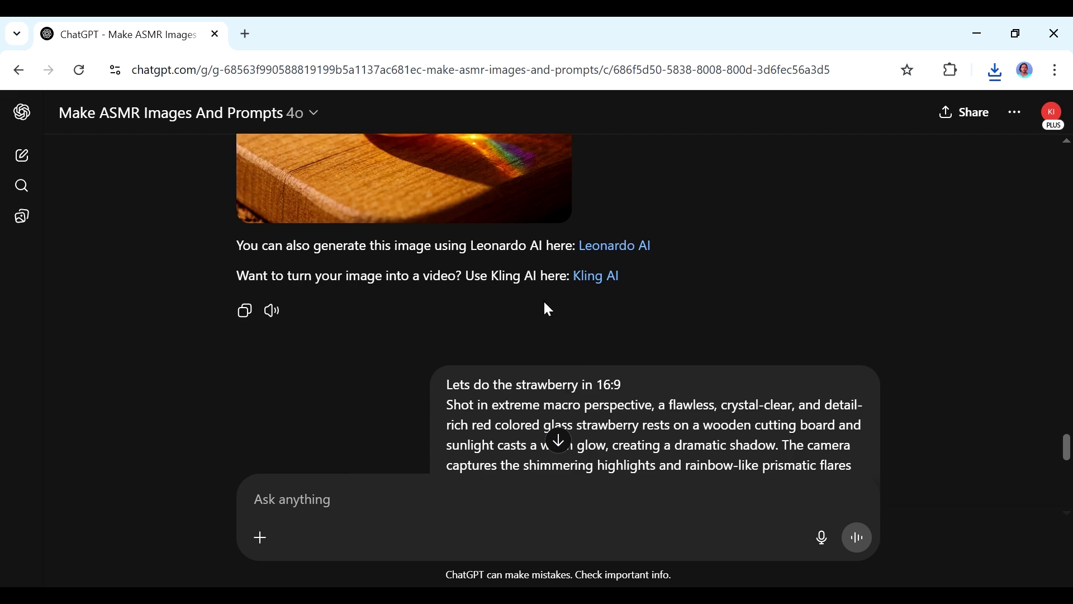
scroll(570, 318, "down", 10)
scroll(571, 323, "up", 3)
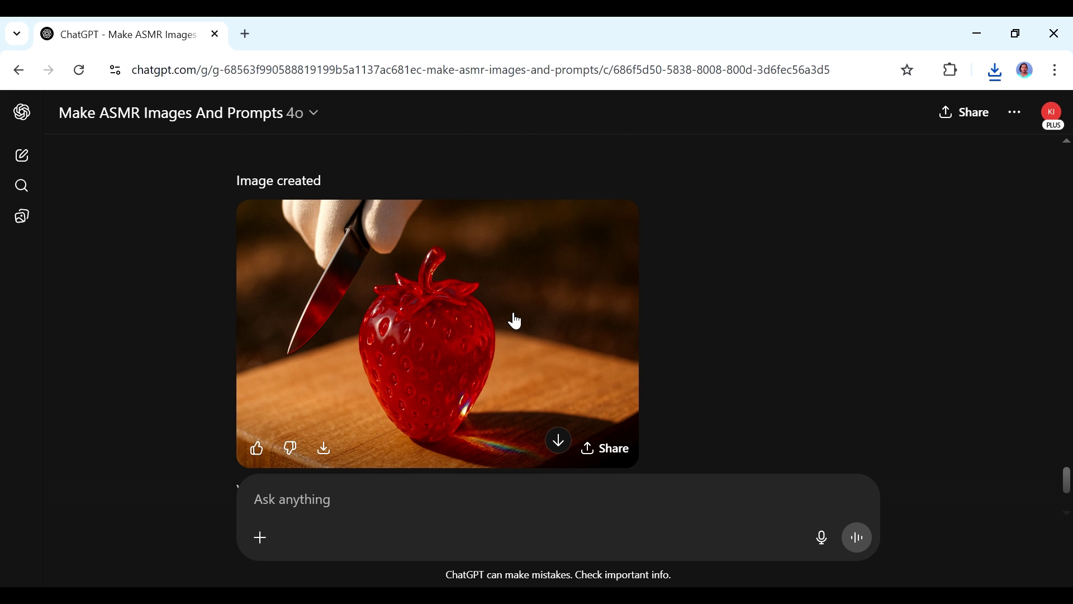
scroll(504, 320, "down", 3)
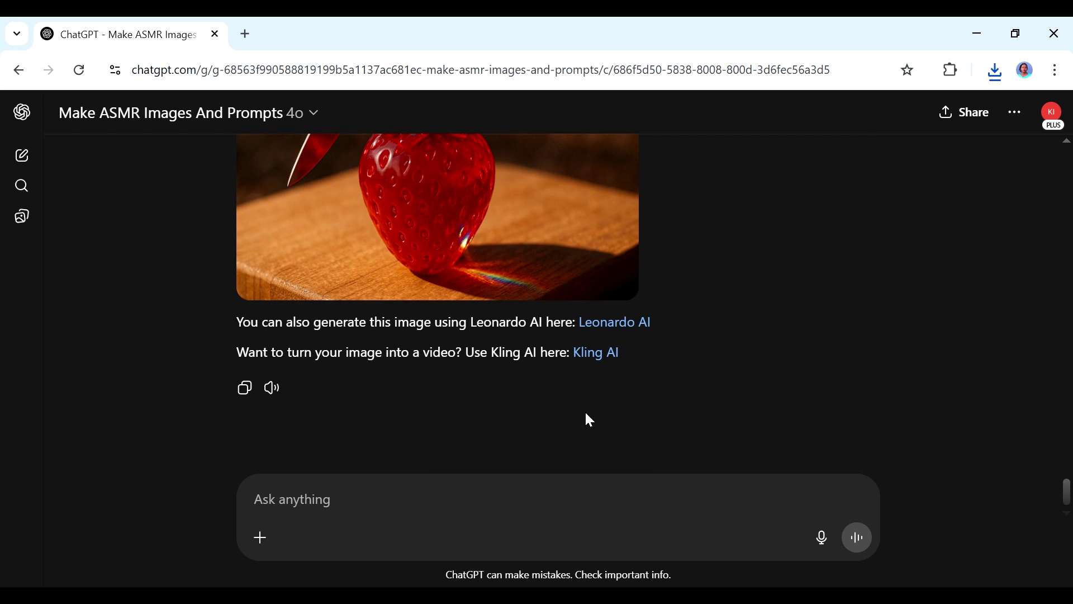
scroll(581, 425, "up", 2)
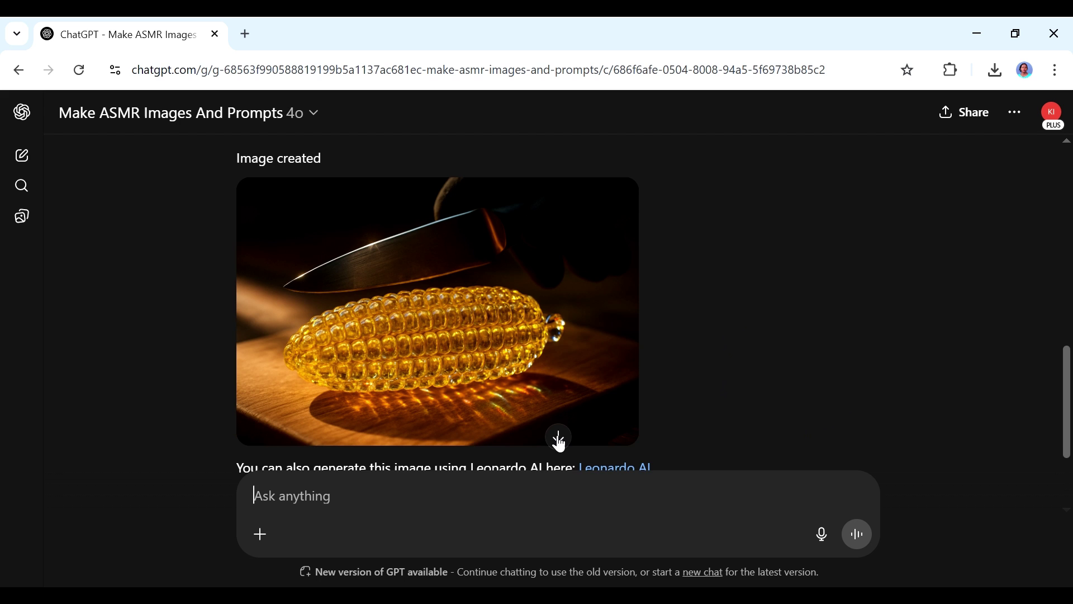
scroll(558, 441, "down", 2)
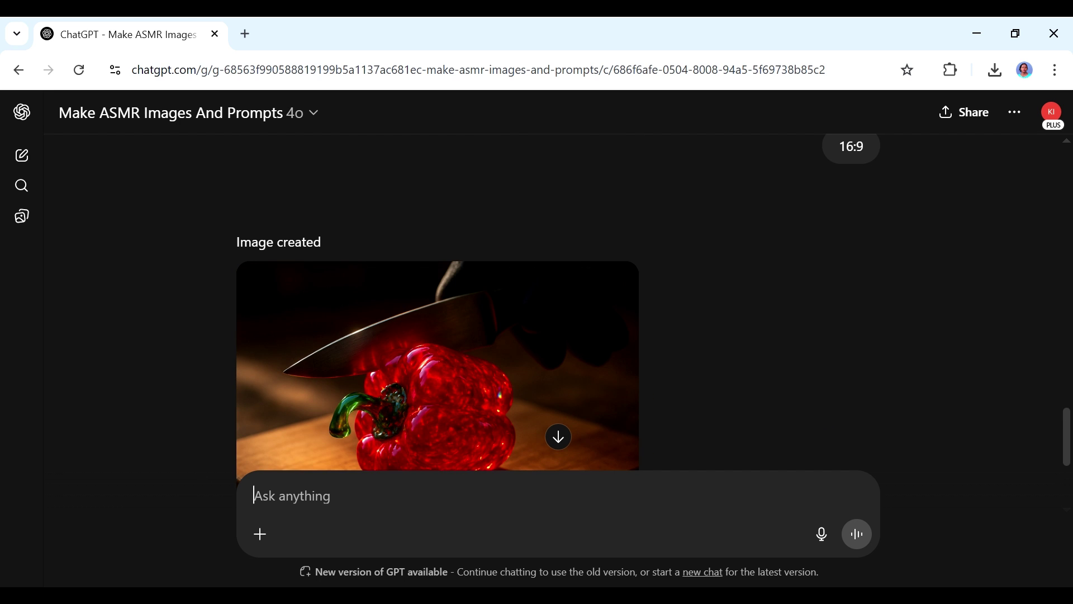
scroll(531, 357, "down", 2)
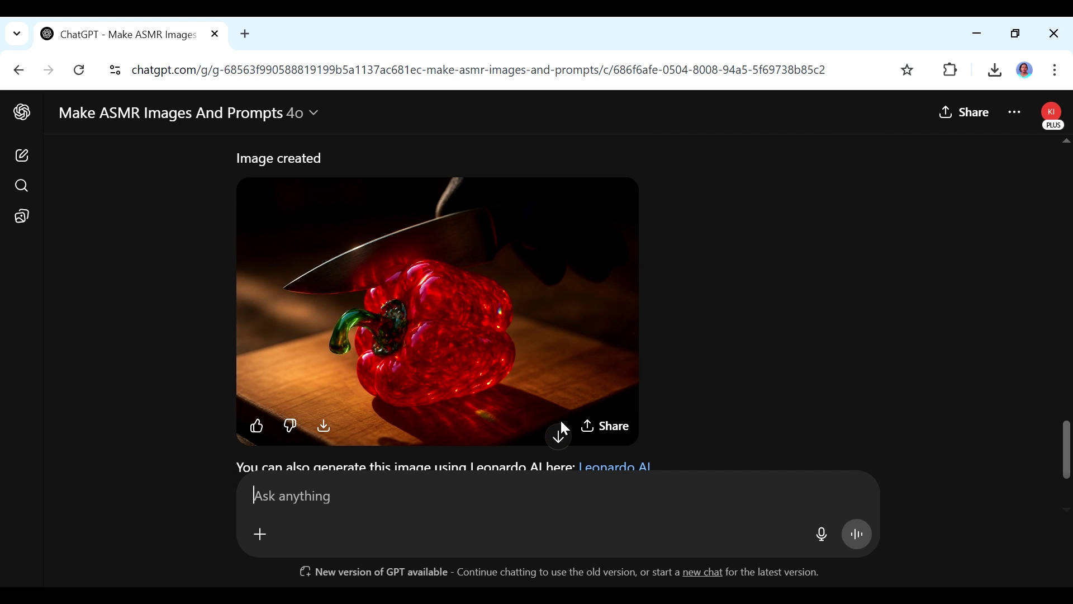
scroll(520, 358, "down", 8)
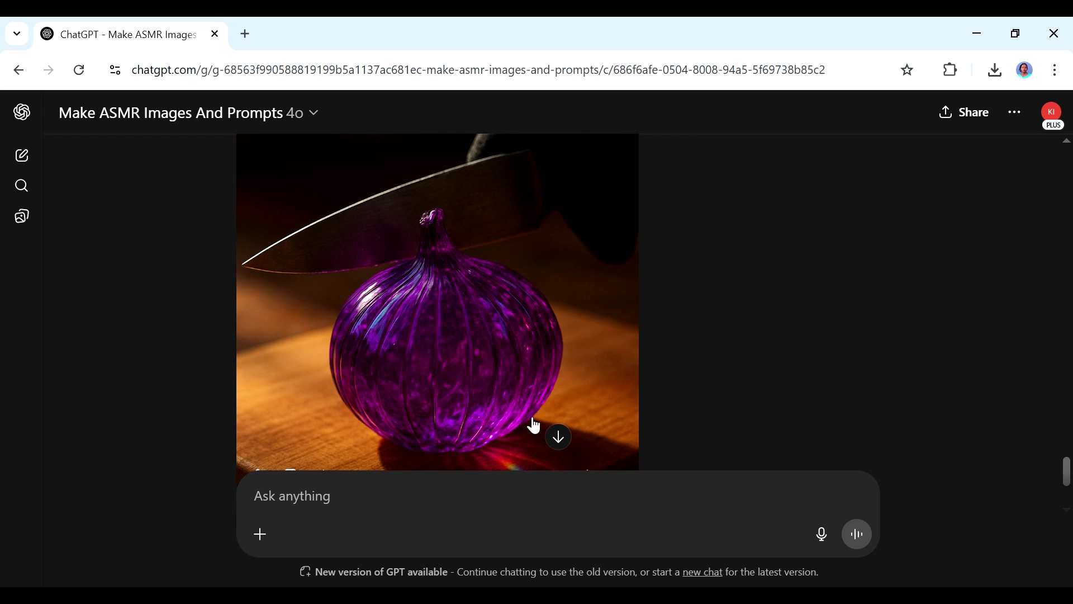
Upload the glass red pepper image as the Image to Video start frame.
left_click(557, 437)
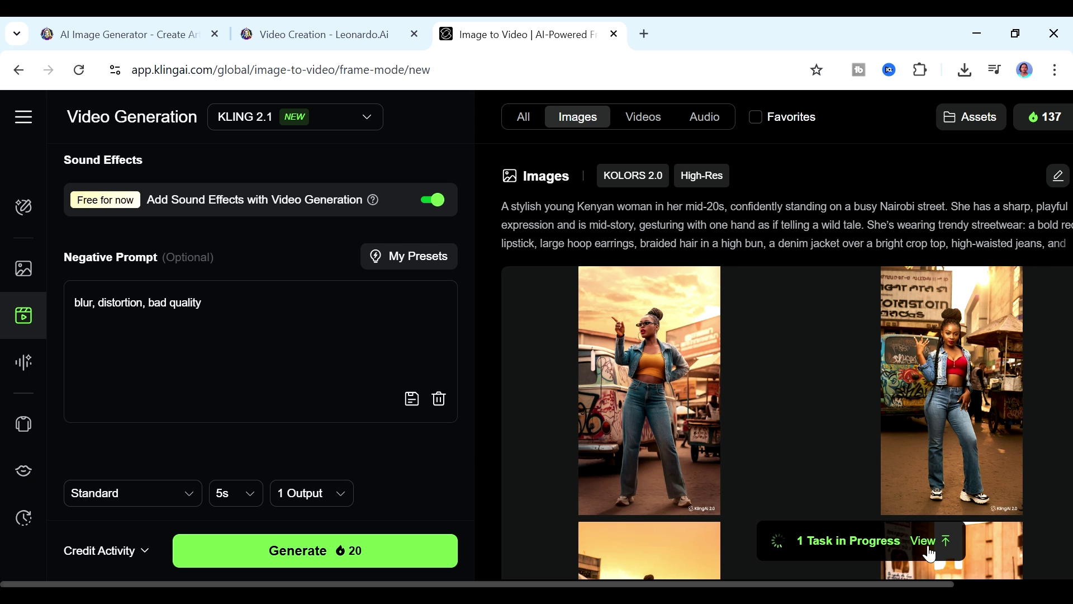
left_click(928, 549)
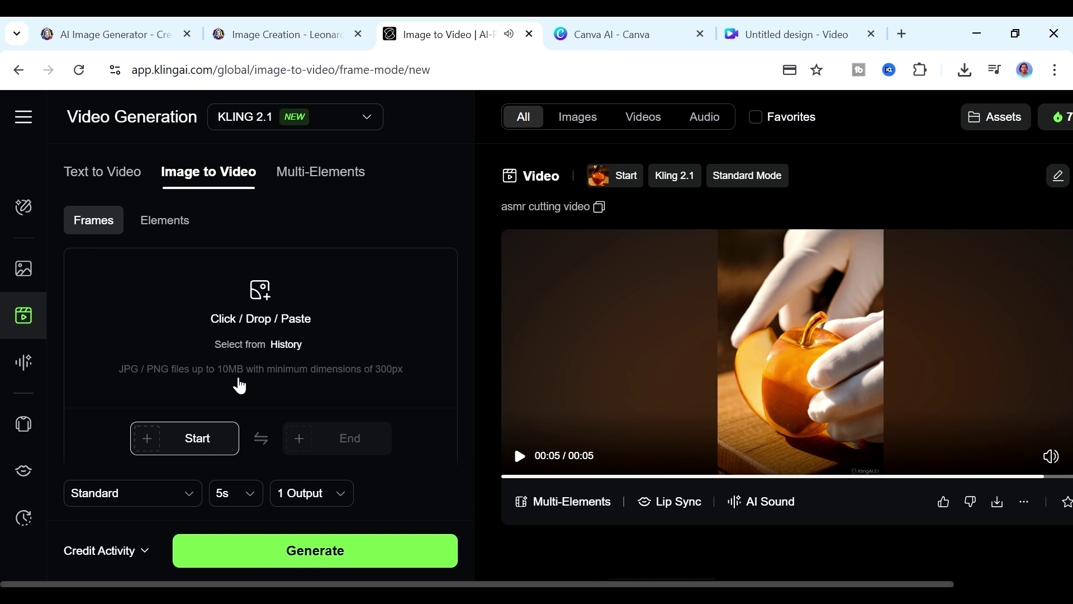
mouse_move(201, 439)
left_click(197, 486)
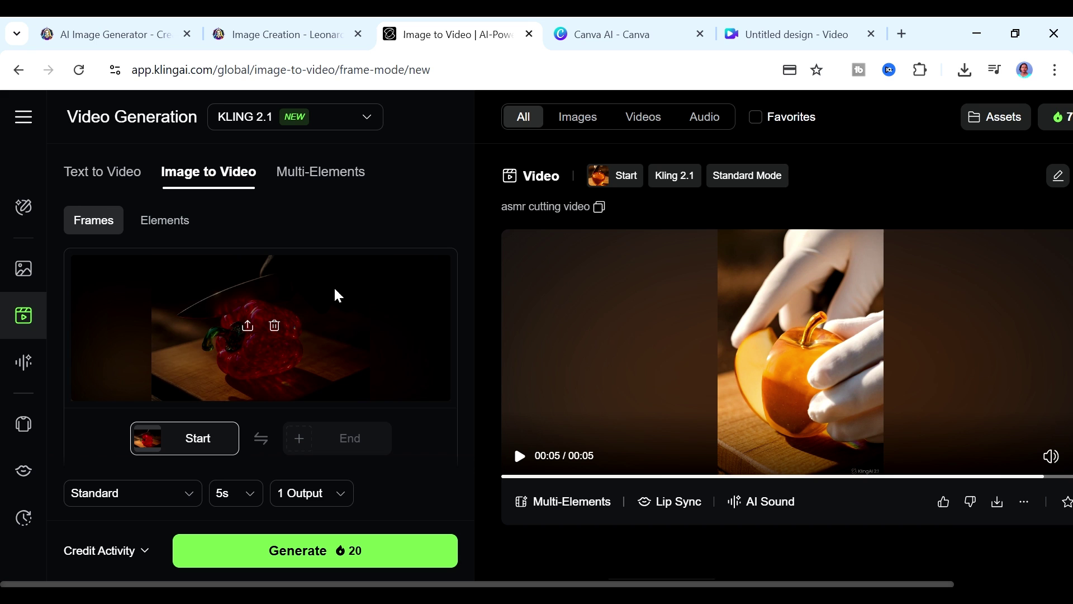
scroll(333, 310, "down", 4)
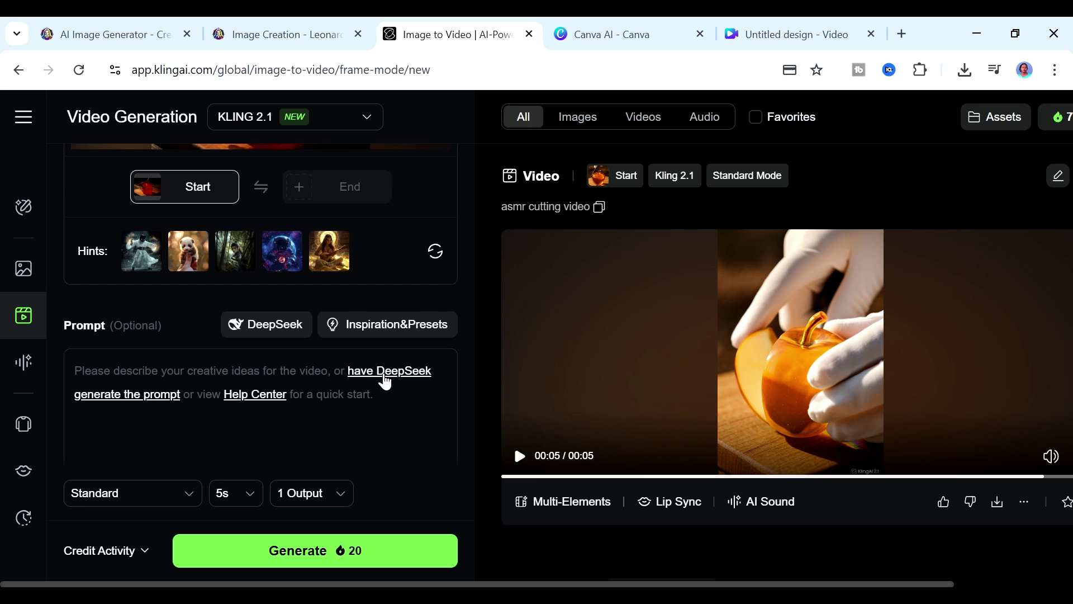
Enter the prompt 'asmr video of glass red bell pepper'.
type("glass")
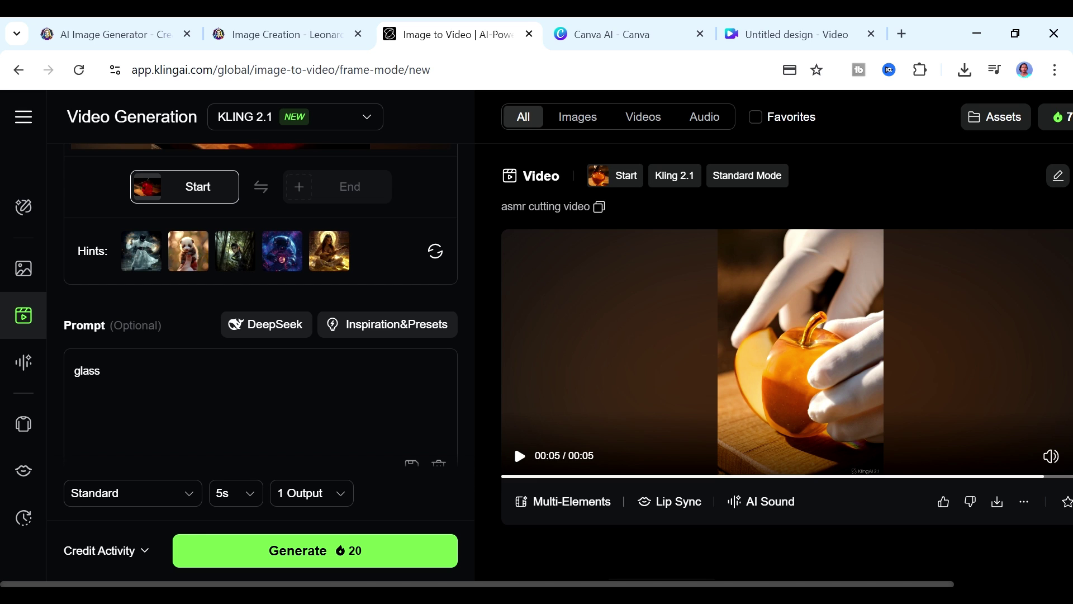
key("ctrl+a")
key("ctrl+v")
key("BackSpace")
key("BackSpace")
key("BackSpace")
key("BackSpace")
key("BackSpace")
key("BackSpace")
key("BackSpace")
key("BackSpace")
key("BackSpace")
key("BackSpace")
key("BackSpace")
key("BackSpace")
type("glass re")
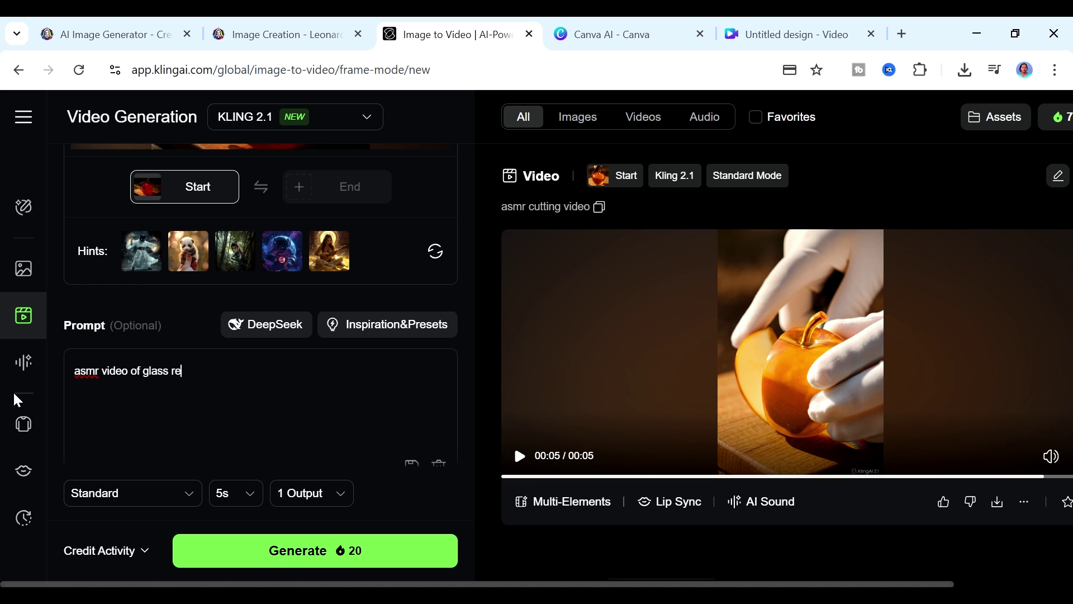
type("d bell pepper")
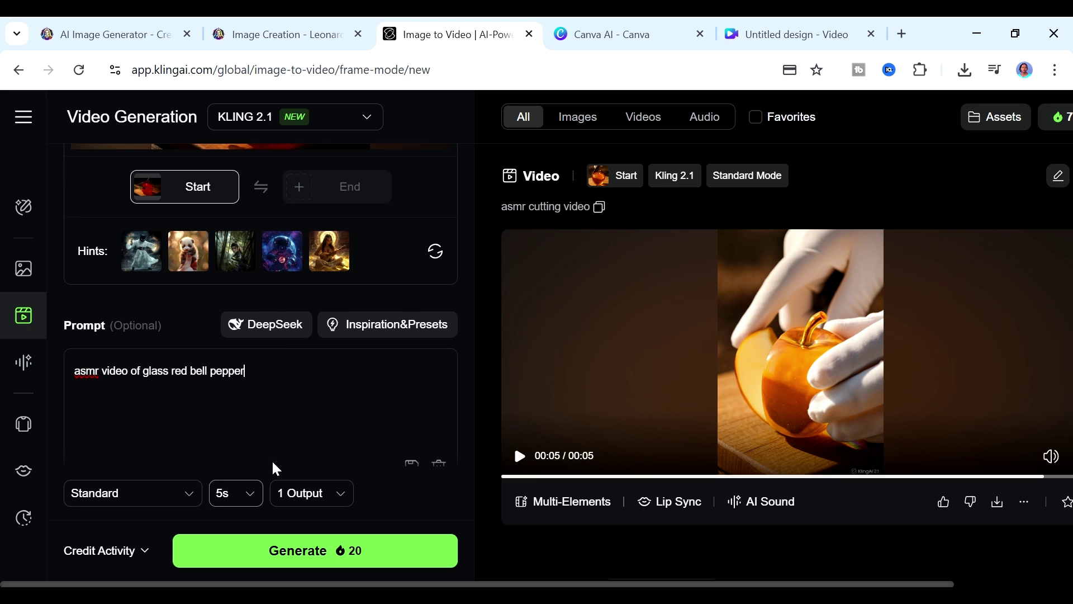
Swap in DeepSeek's expanded prompt of a hand slicing a glossy red glass pepper on a wooden board.
left_click(275, 329)
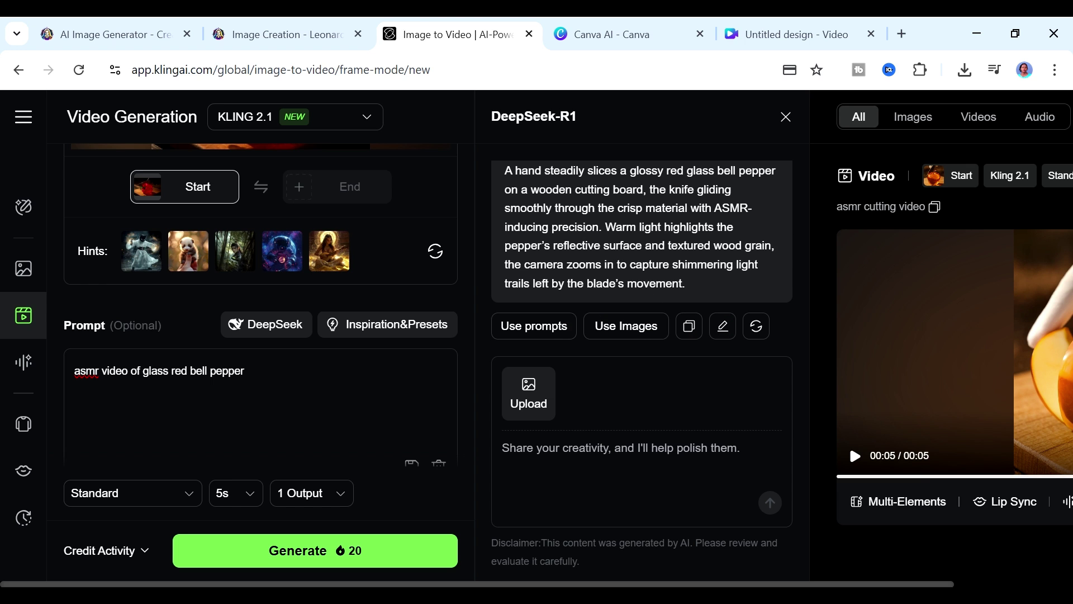
left_click(547, 334)
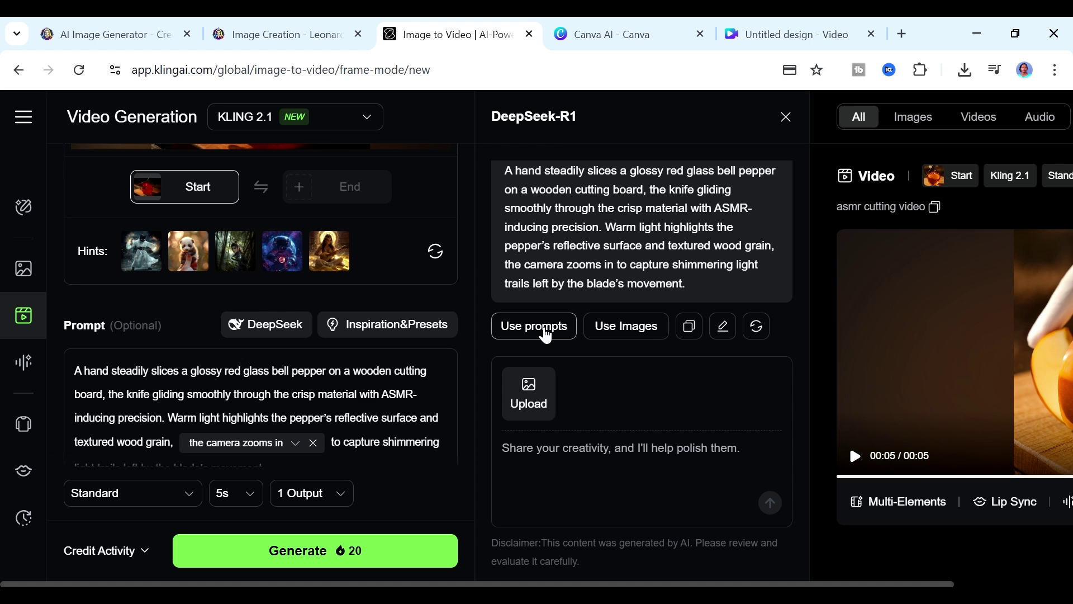
left_click(785, 119)
scroll(347, 407, "down", 4)
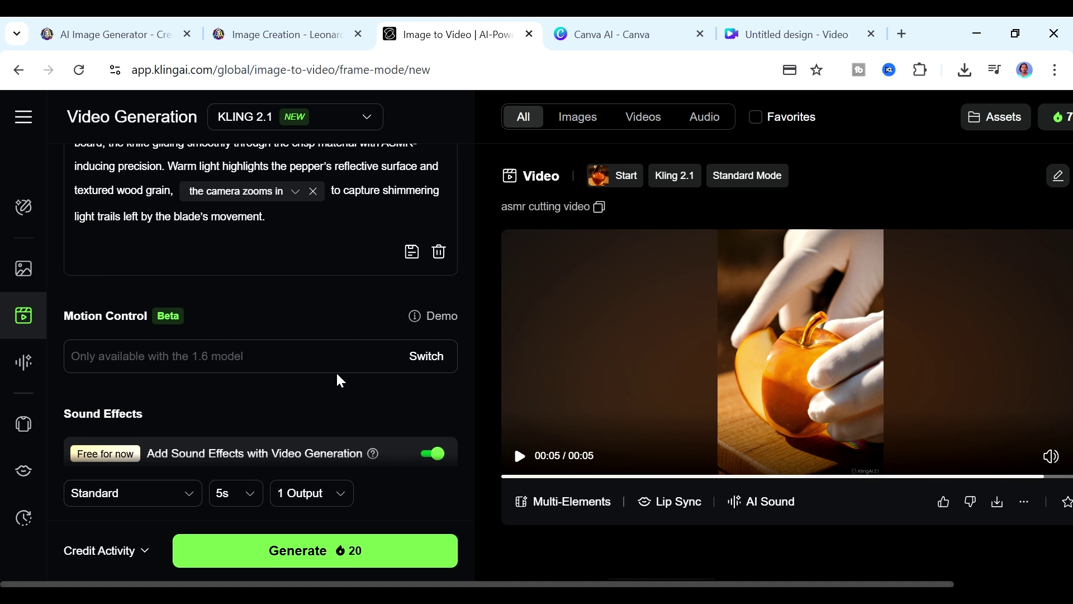
scroll(256, 364, "down", 3)
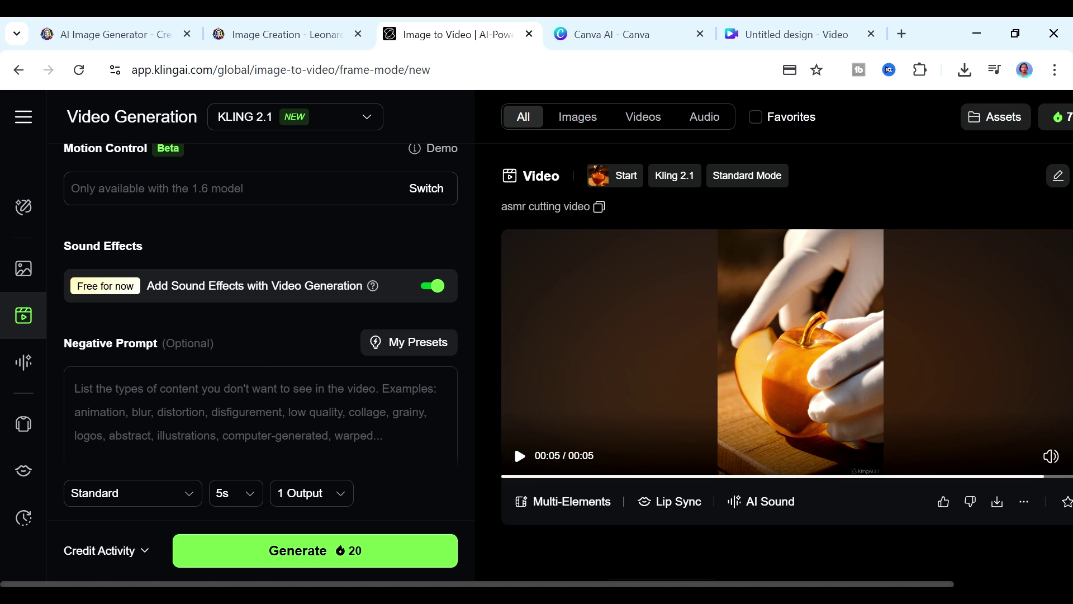
Add negative prompt 'blur, distorted', keep Standard mode and 5s length, and generate the pepper video.
scroll(260, 335, "down", 2)
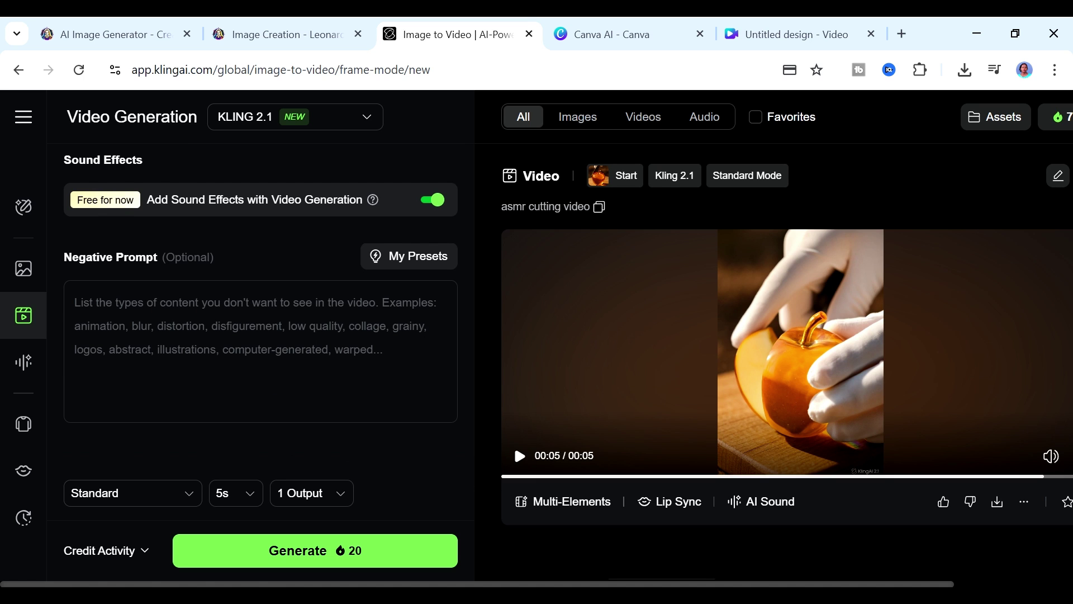
type("blur, distorted")
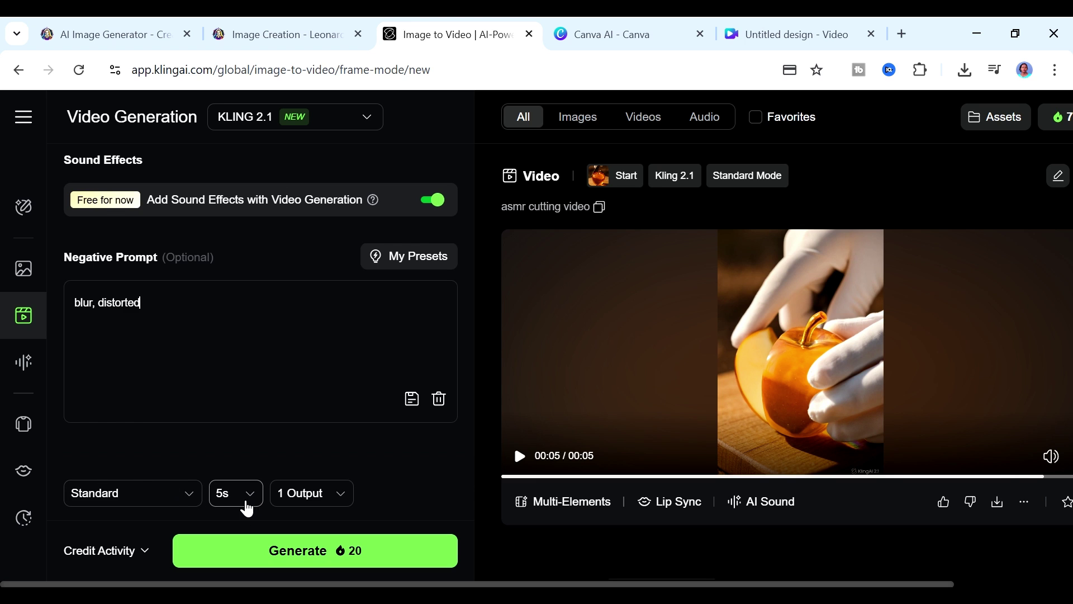
left_click(168, 495)
left_click(168, 494)
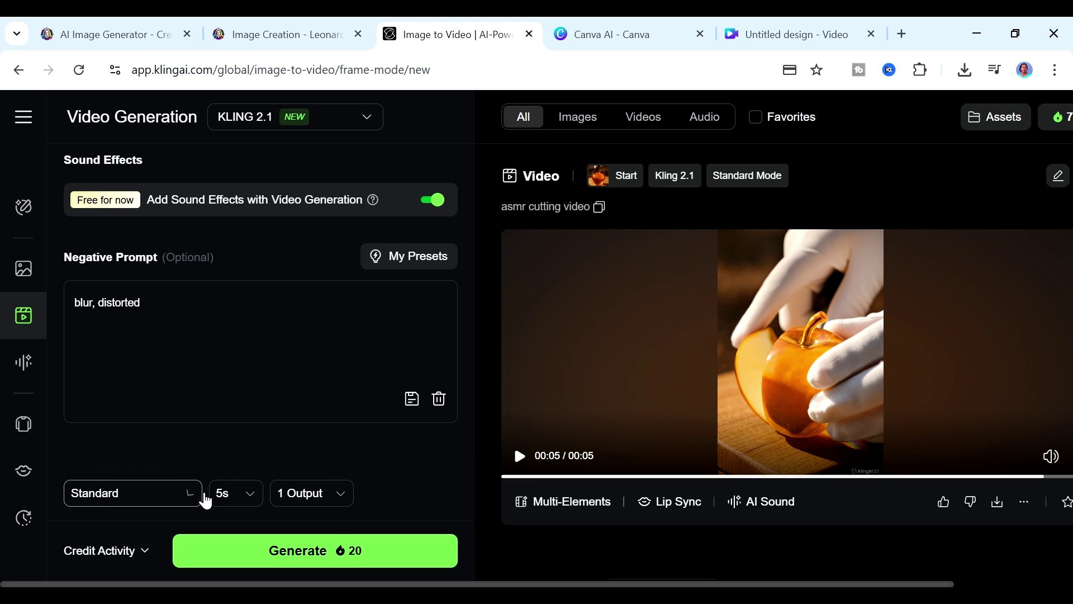
left_click(252, 505)
left_click(252, 505)
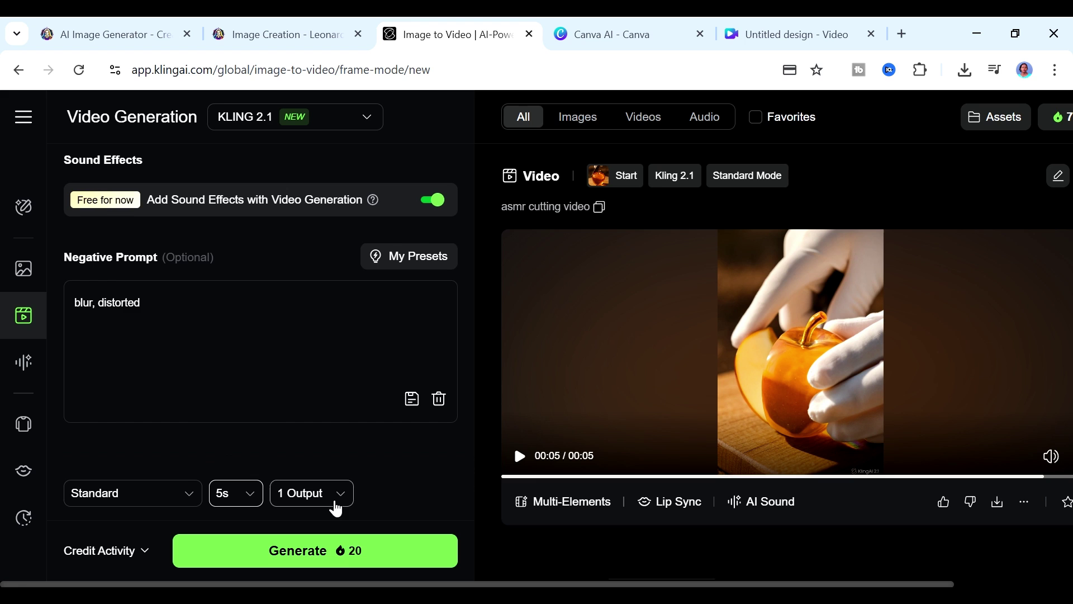
left_click(342, 561)
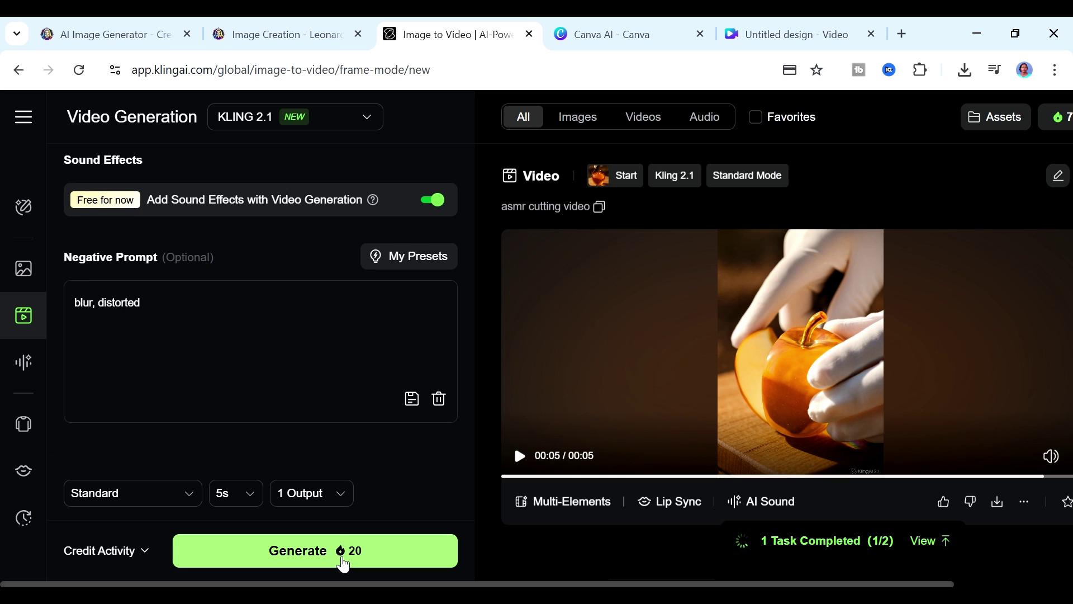
left_click(924, 544)
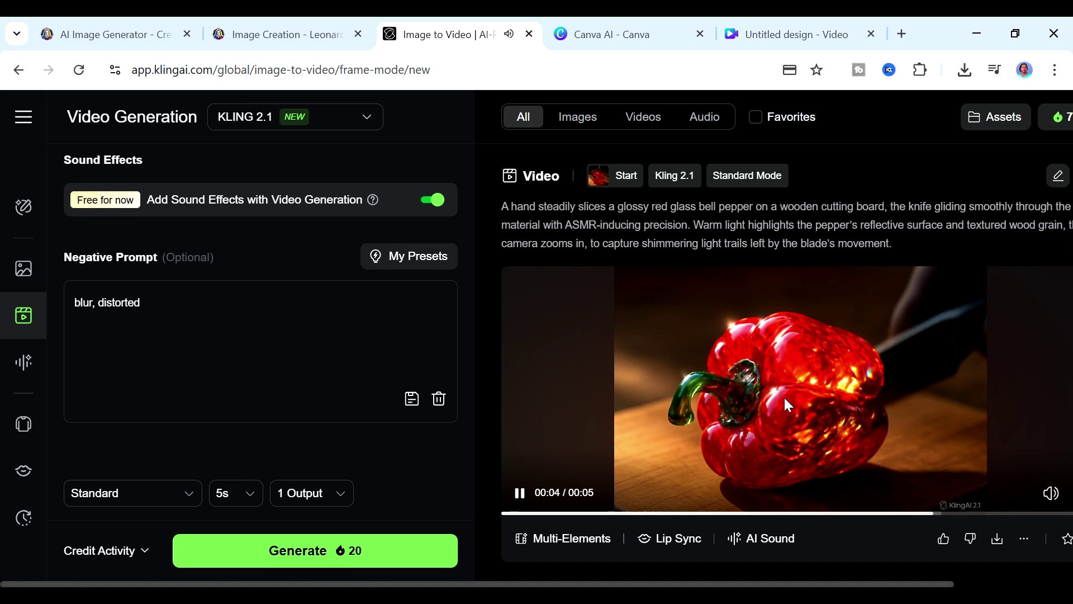
Replay the finished pepper slicing clip, then submit it to AI Sound for sound effects.
left_click(510, 513)
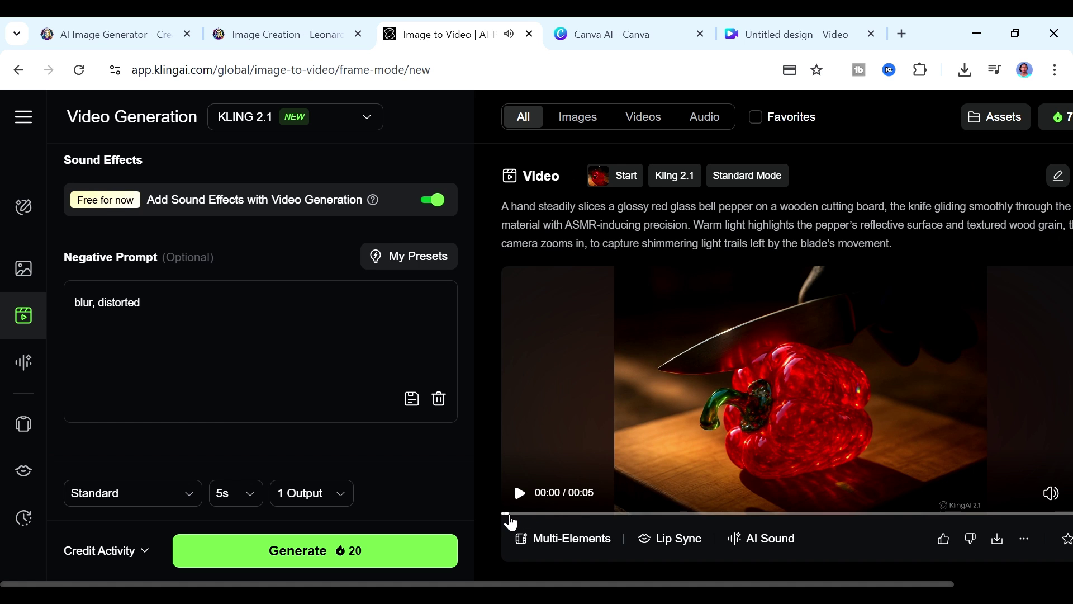
left_click(519, 493)
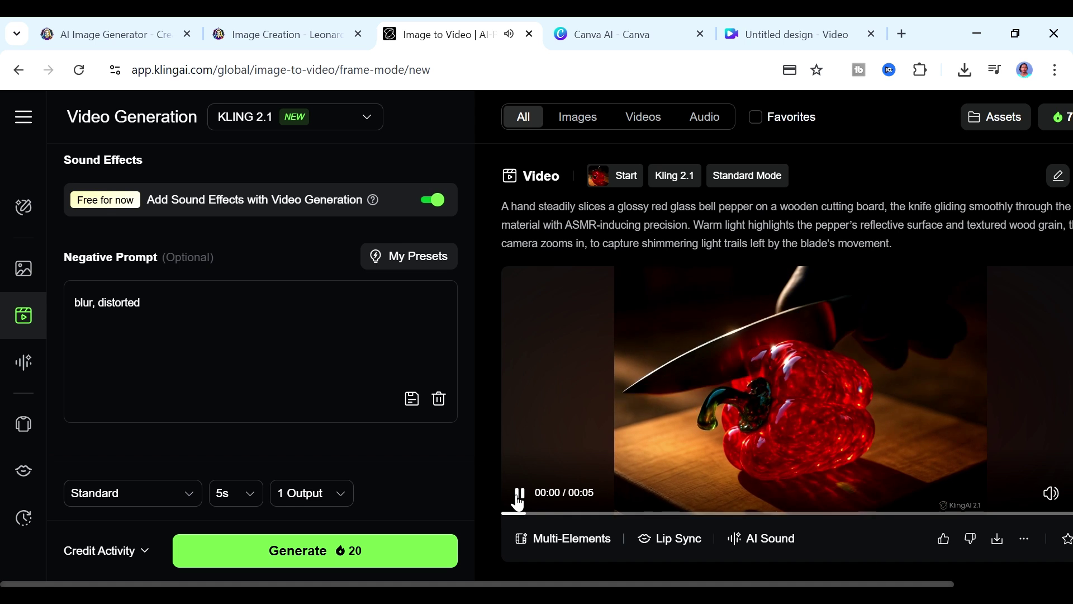
left_click(518, 499)
left_click(944, 283)
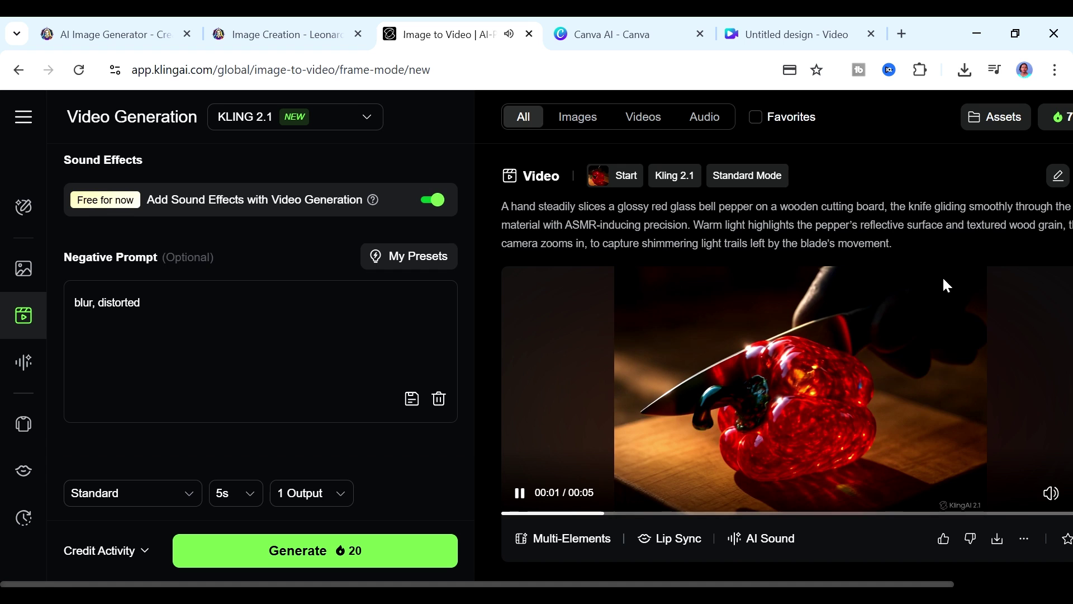
left_click(925, 330)
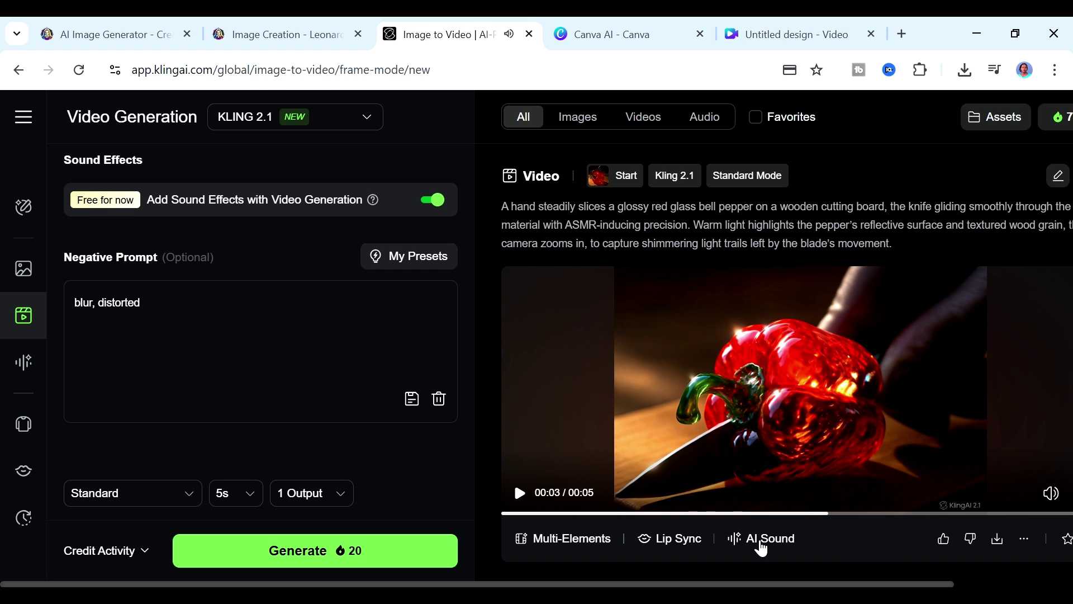
left_click(761, 542)
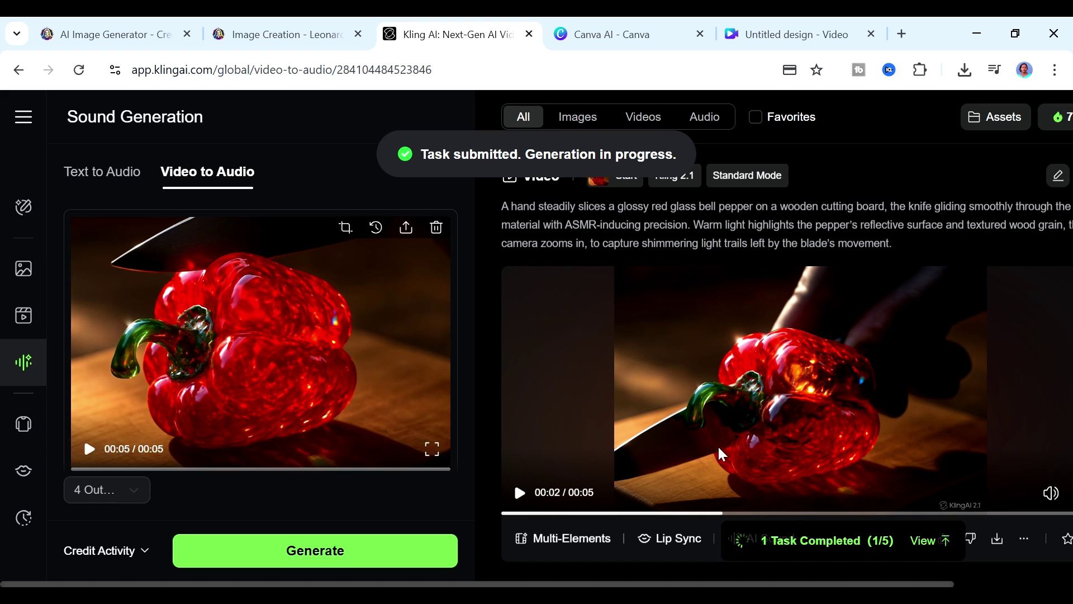
Preview the pepper clip's Video to Sound result, pick the second soundtrack, and return to Image to Video.
left_click(929, 541)
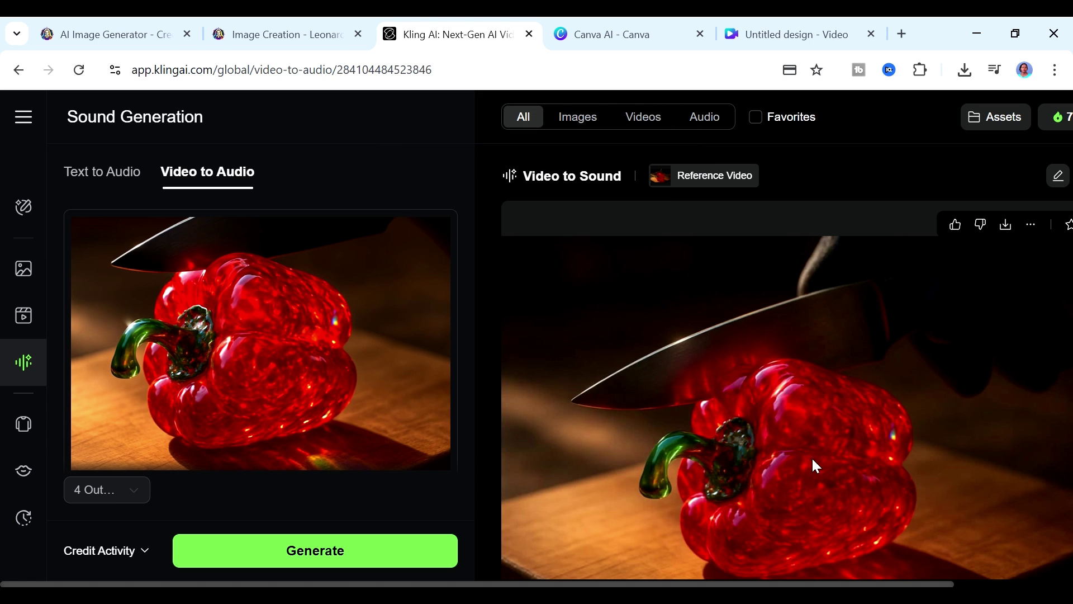
scroll(698, 364, "down", 3)
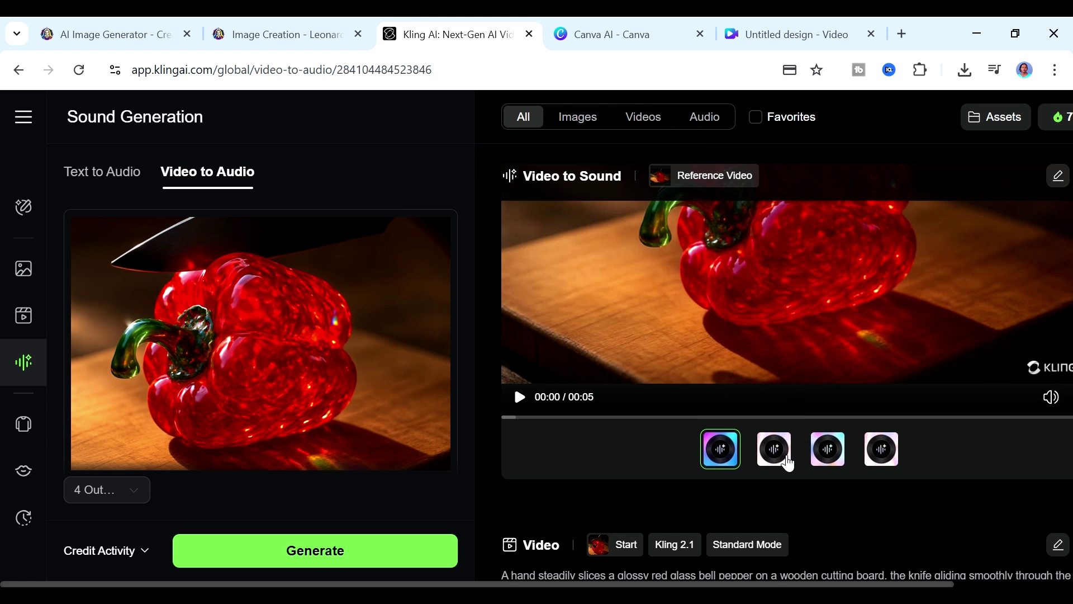
left_click(518, 398)
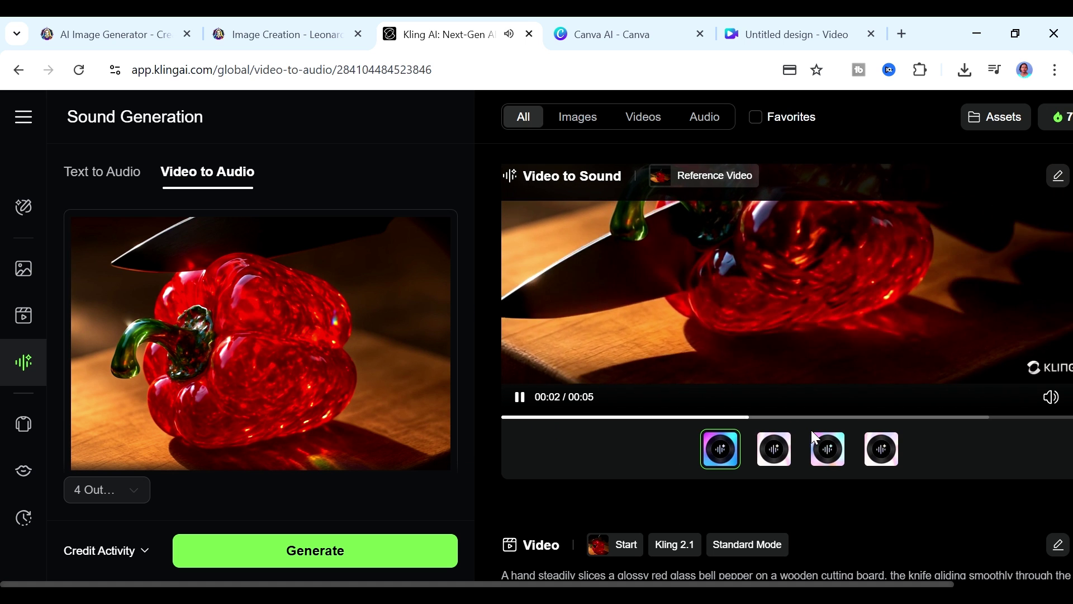
left_click(773, 449)
key("alt+Left")
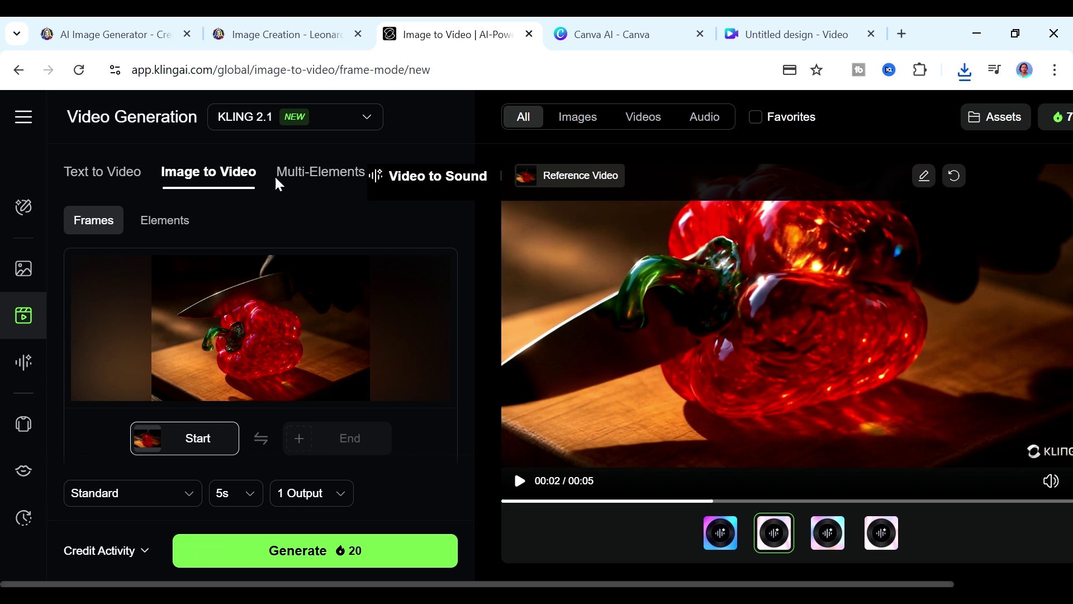
Upload a new starting image for the next video.
mouse_move(196, 438)
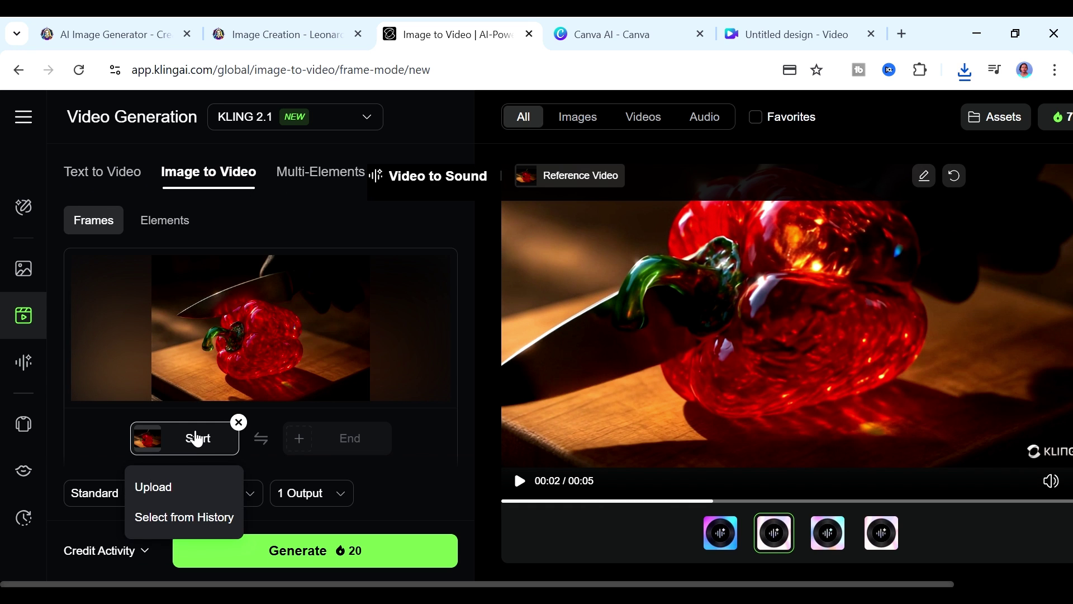
left_click(206, 506)
scroll(369, 393, "down", 6)
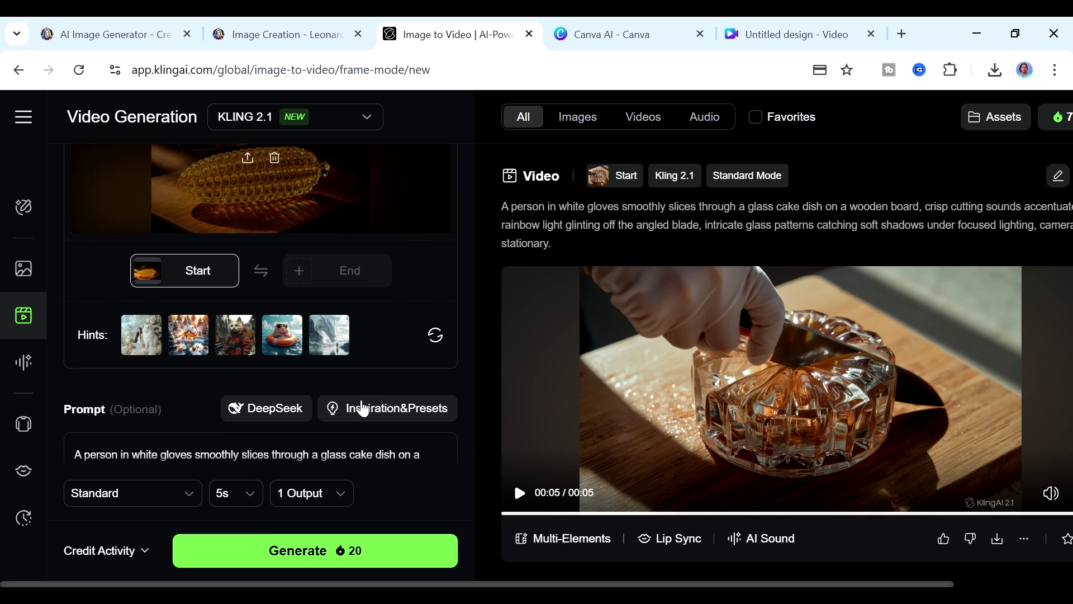
Replace the prompt with 'asmr glass cutting' and insert DeepSeek's polished glass-pane slicing description.
left_click_drag(244, 358, 49, 285)
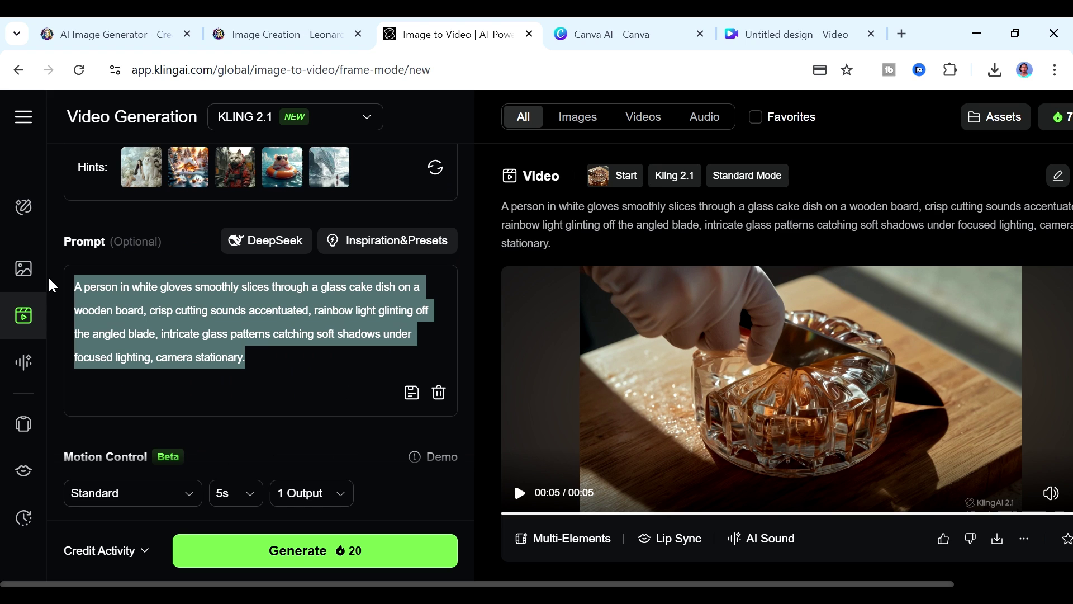
key("BackSpace")
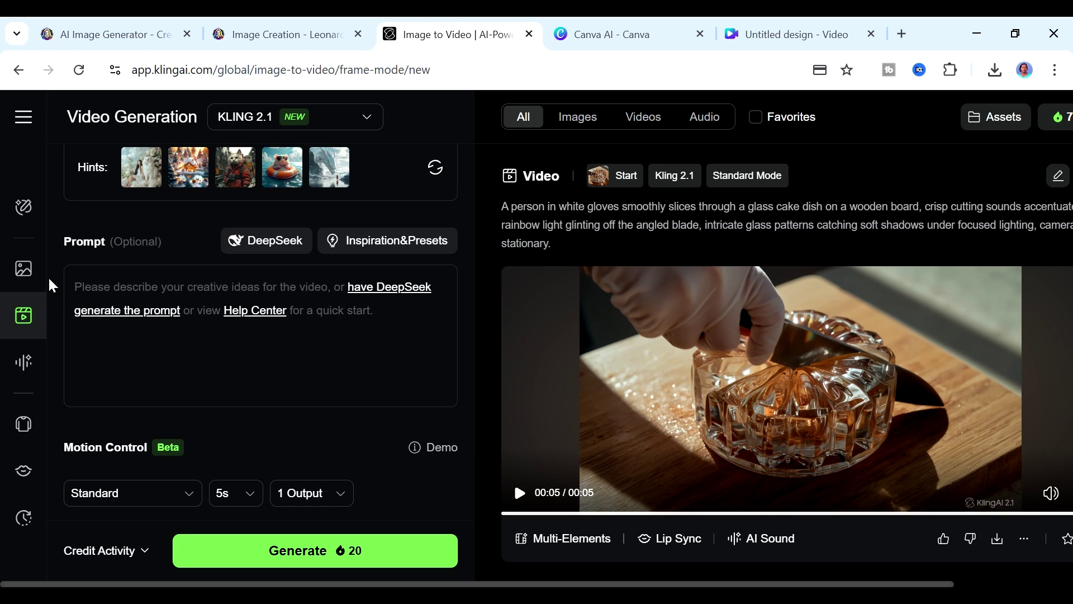
type("asmr")
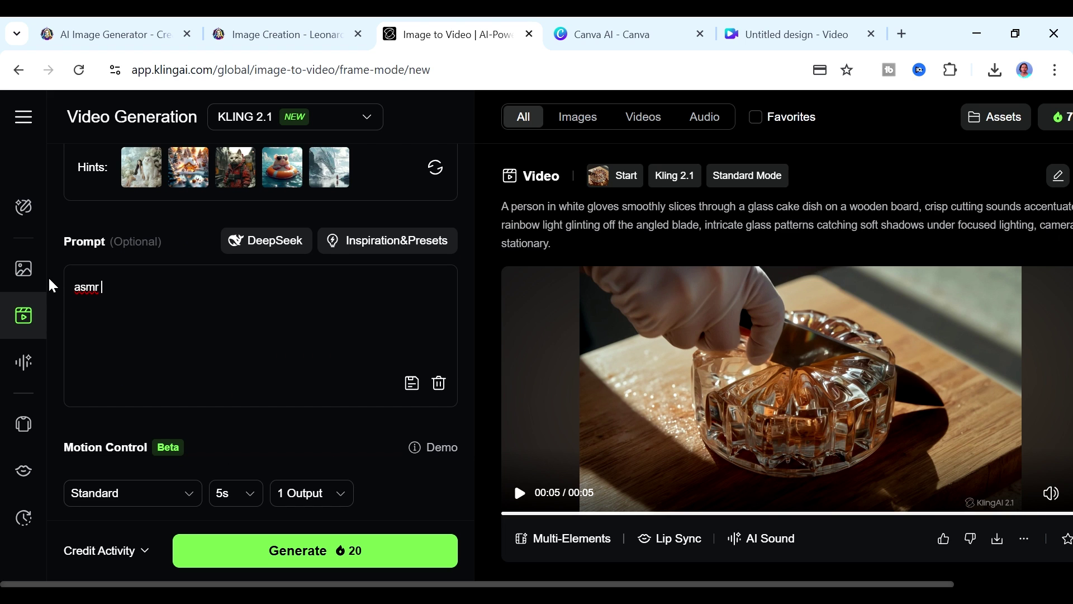
type(" glass cutting")
scroll(48, 285, "up", 2)
left_click(271, 327)
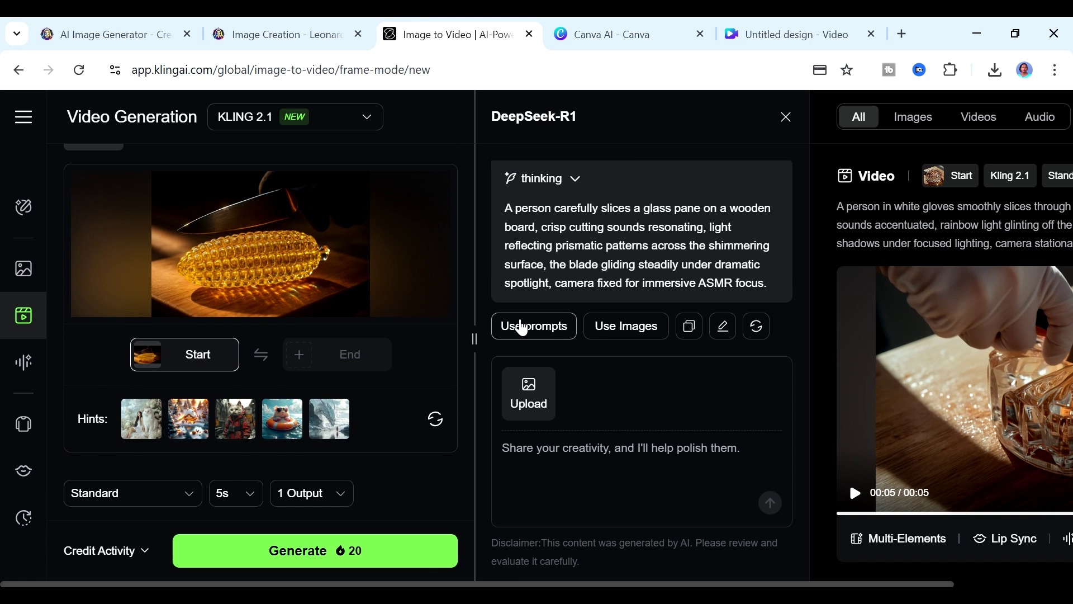
left_click(522, 327)
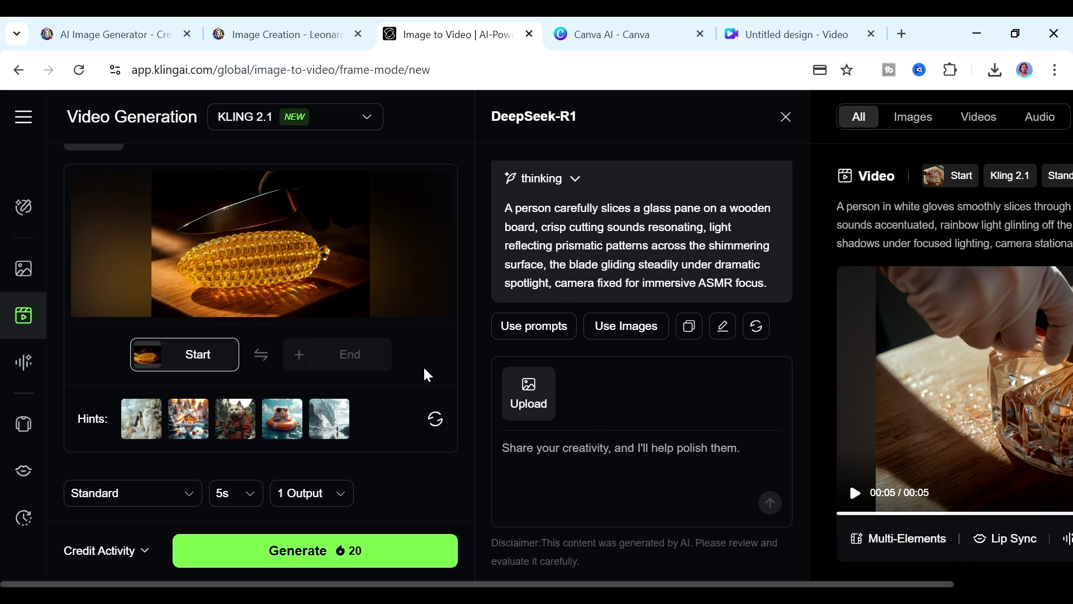
scroll(428, 374, "down", 5)
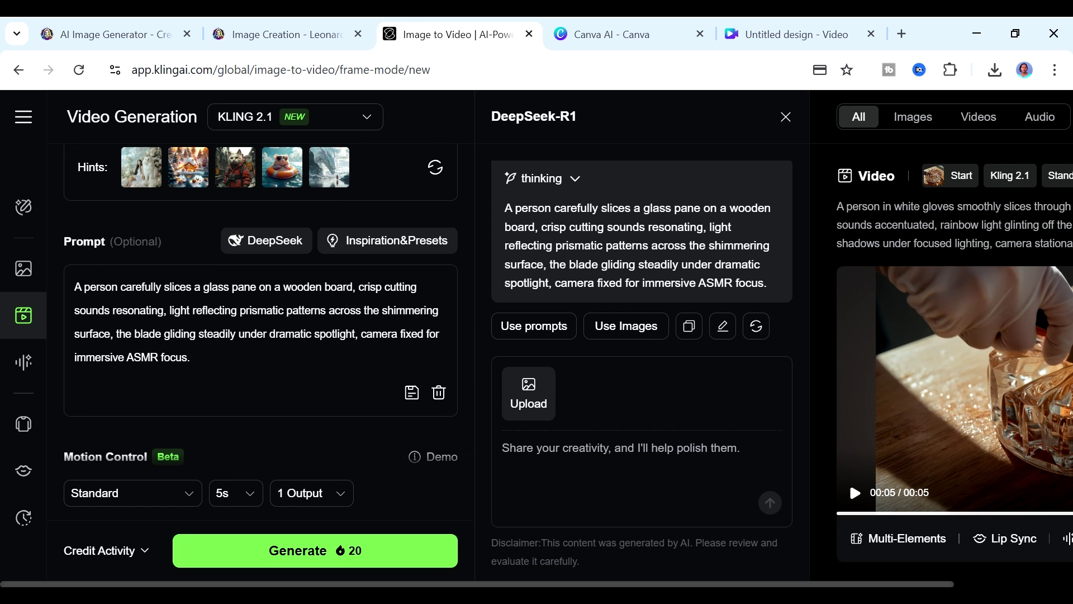
scroll(314, 556, "down", 3)
Start generating the glass-pane slicing video and leave it running.
left_click(313, 553)
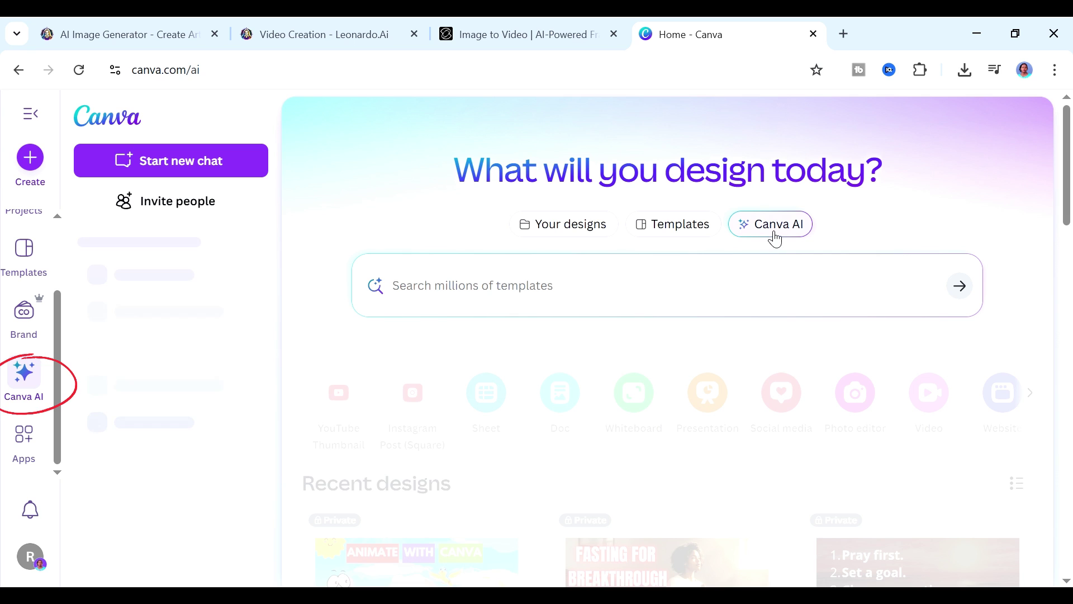
Generate a video clip in Canva AI from the pasted multicolored glass-cake prompt at 16:9 and 8 seconds.
left_click(776, 225)
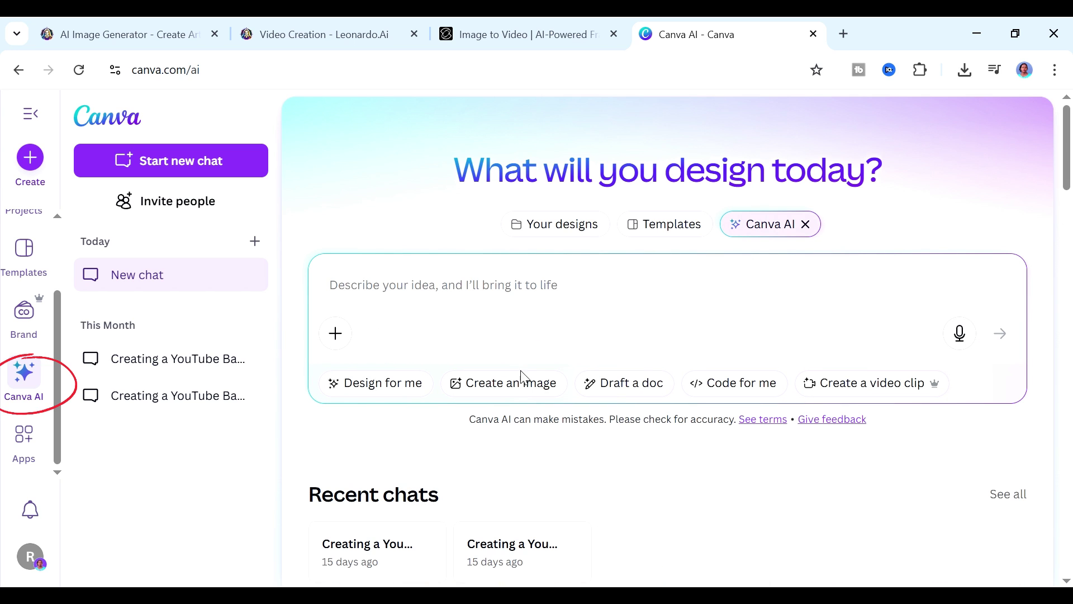
left_click(875, 384)
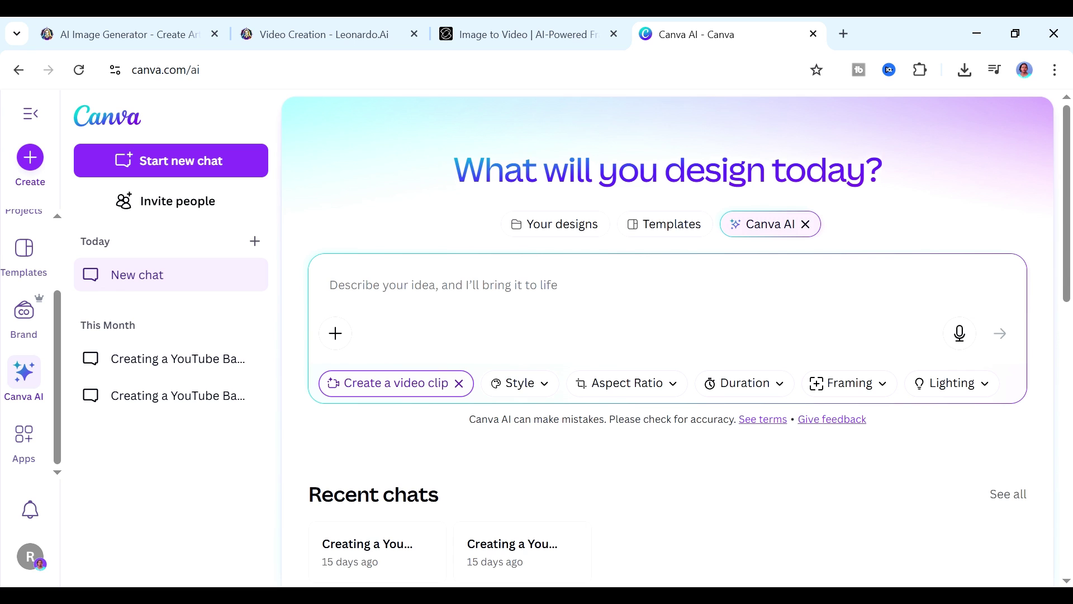
right_click(561, 299)
left_click(619, 366)
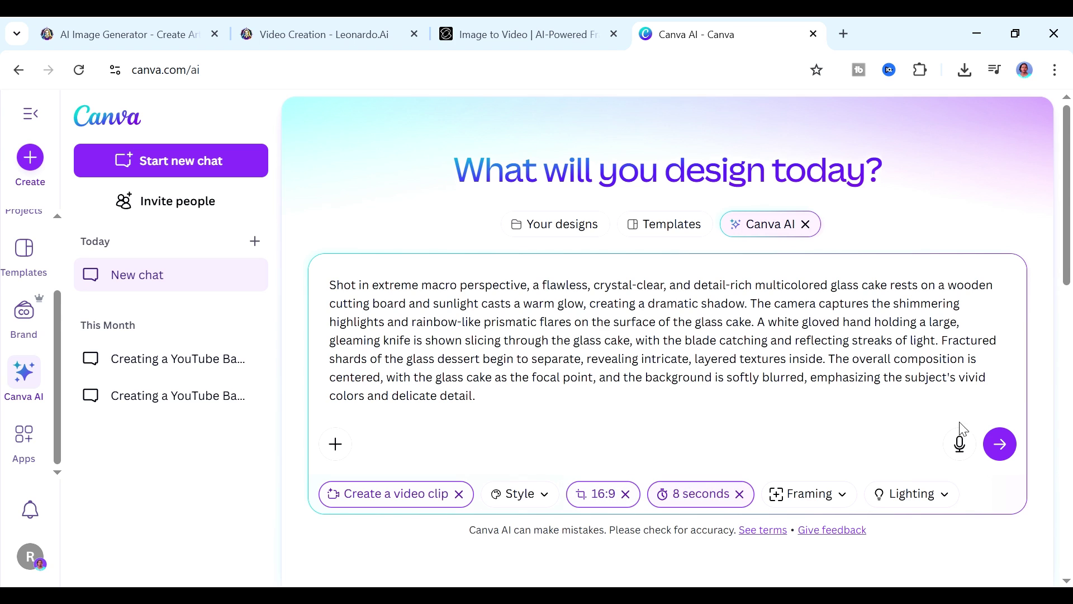
left_click(1000, 444)
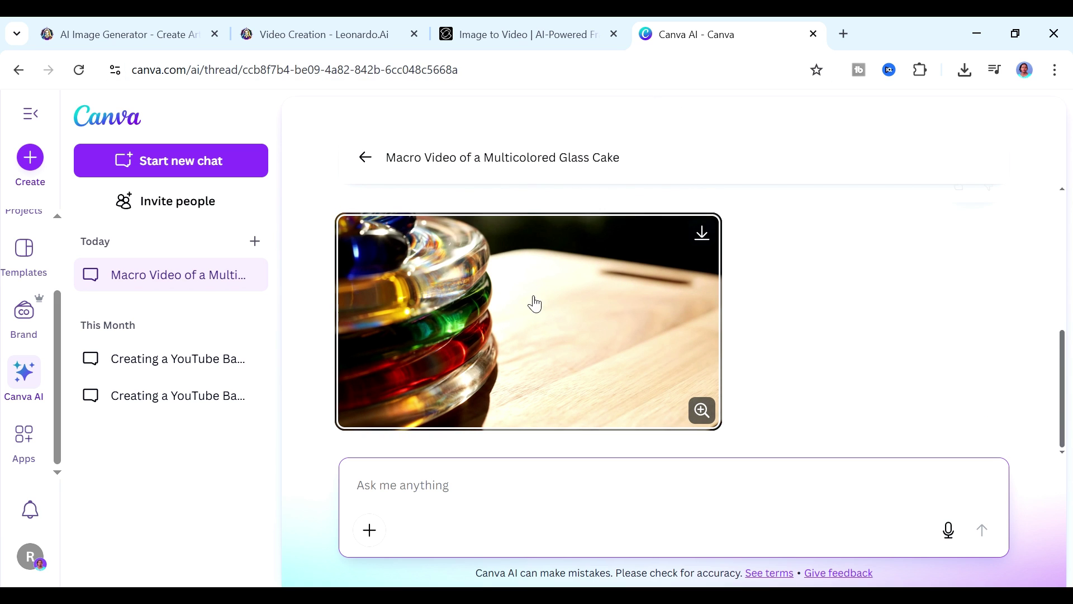
Preview the glass cake clip, play it twice, then go back to the Canva AI chat.
left_click(526, 306)
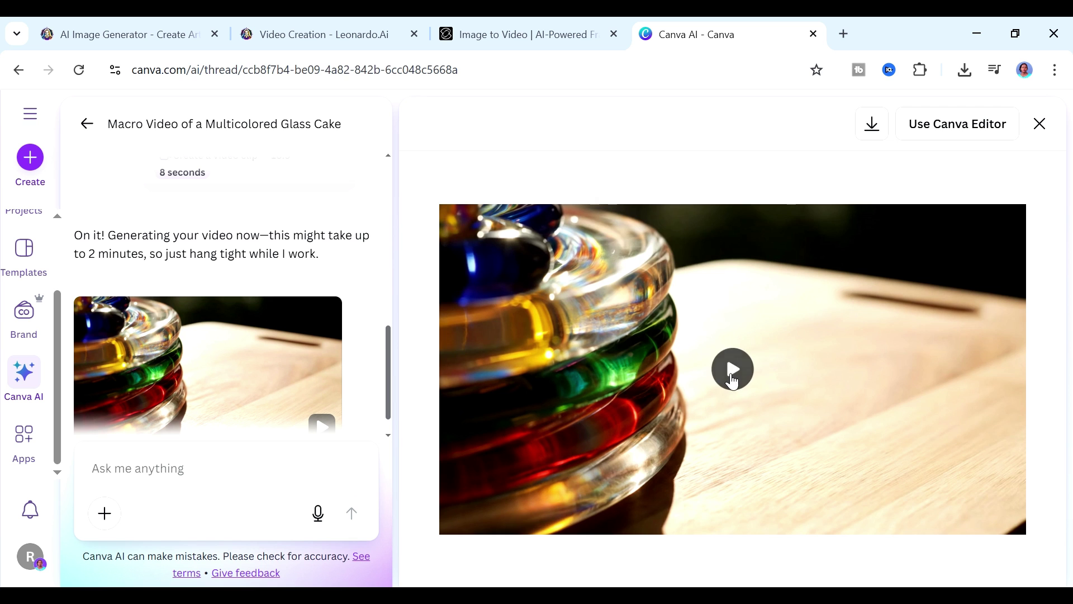
left_click(731, 369)
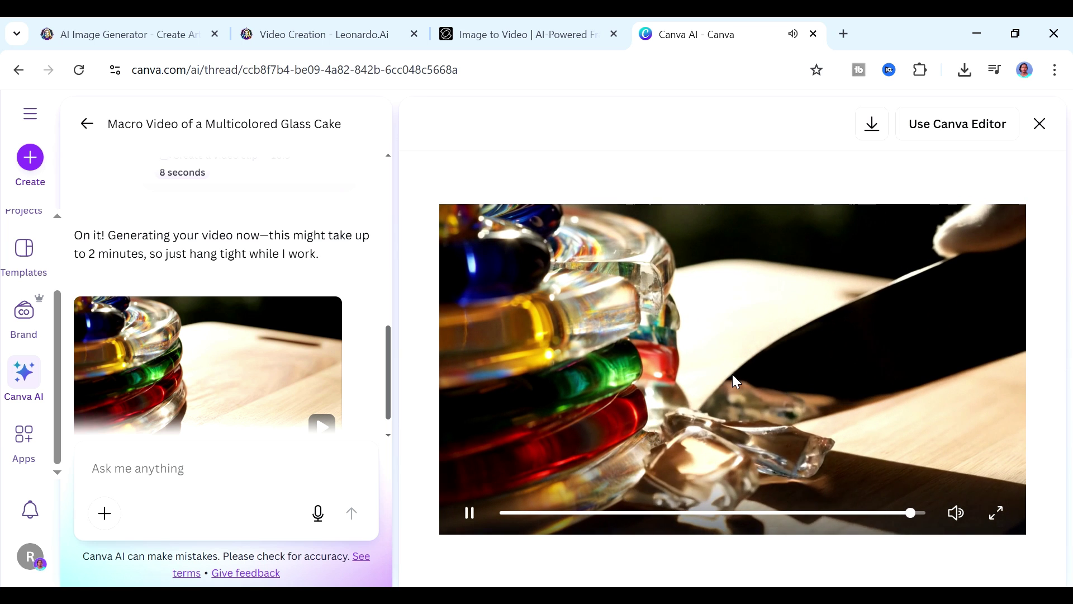
left_click(733, 378)
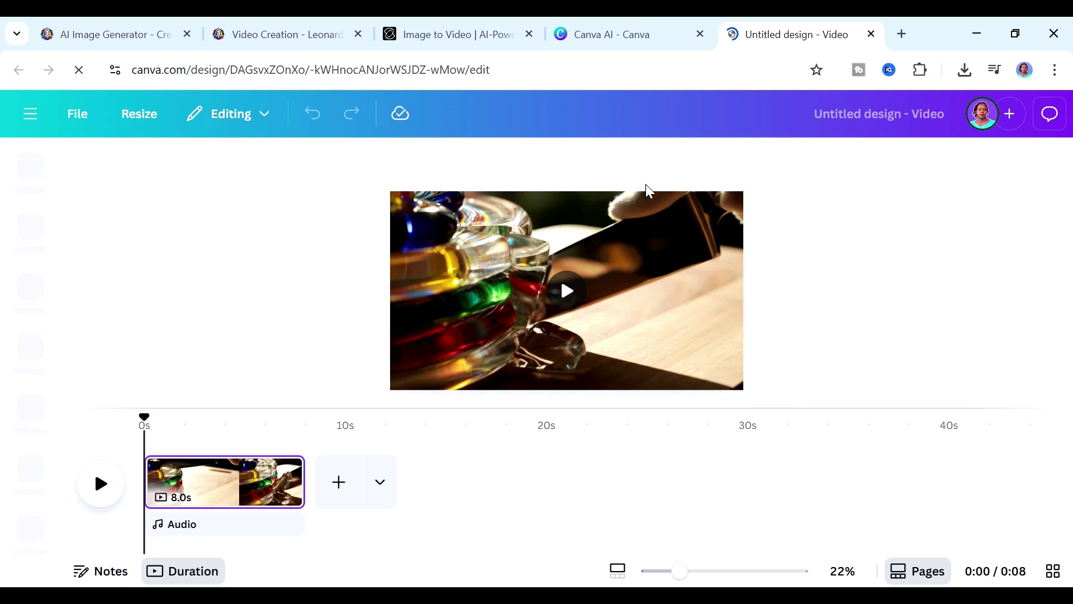
left_click(641, 39)
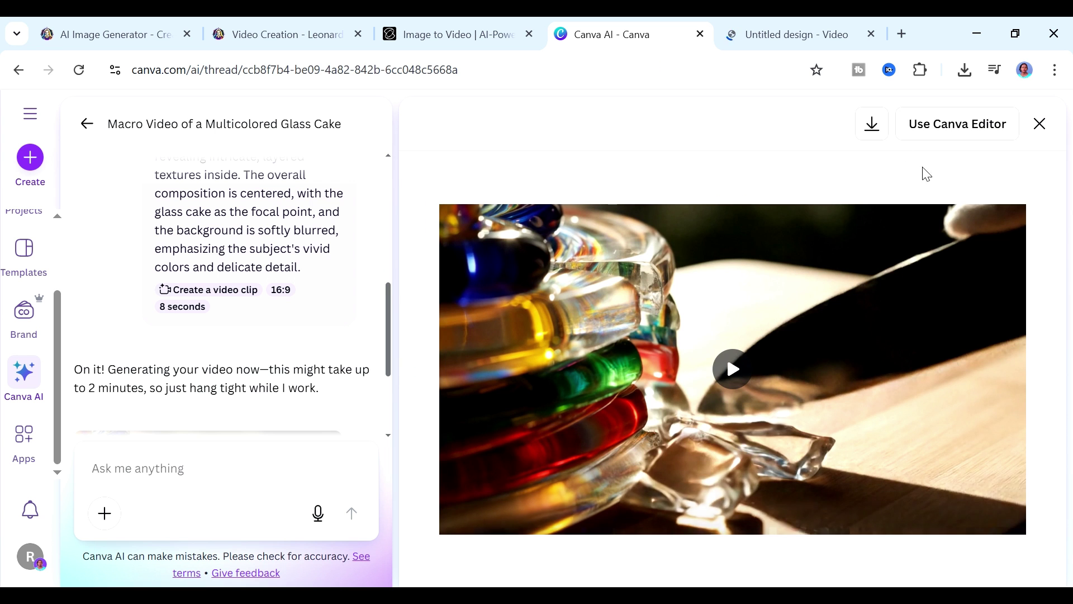
From the Canva AI start page, submit the pasted red glass strawberry video prompt.
left_click(86, 123)
right_click(471, 317)
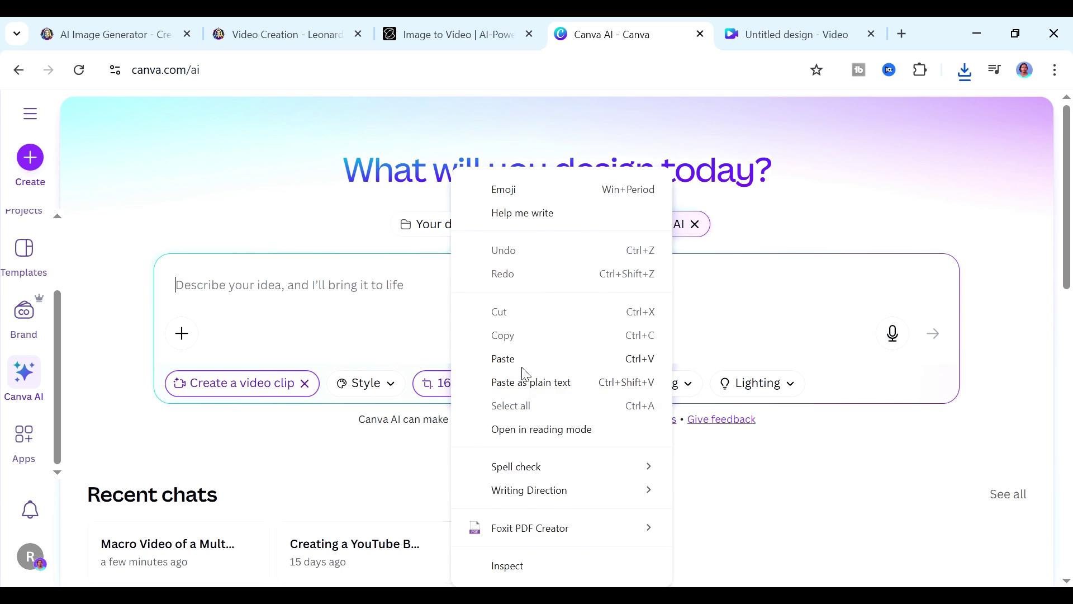
left_click(503, 359)
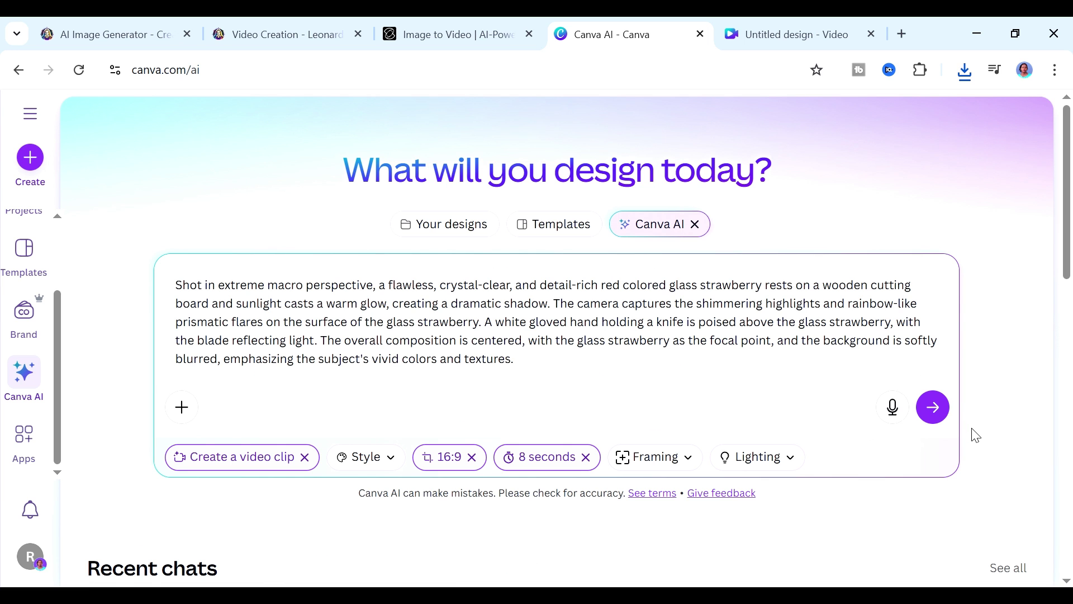
left_click(932, 407)
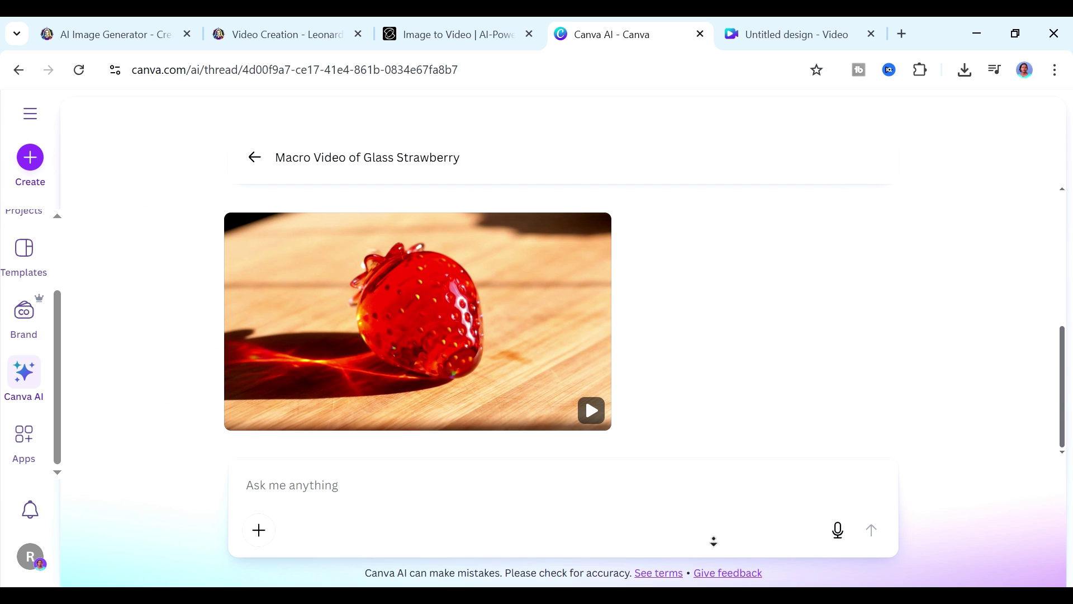
Open the glass strawberry clip in a large preview and play it twice.
left_click(428, 329)
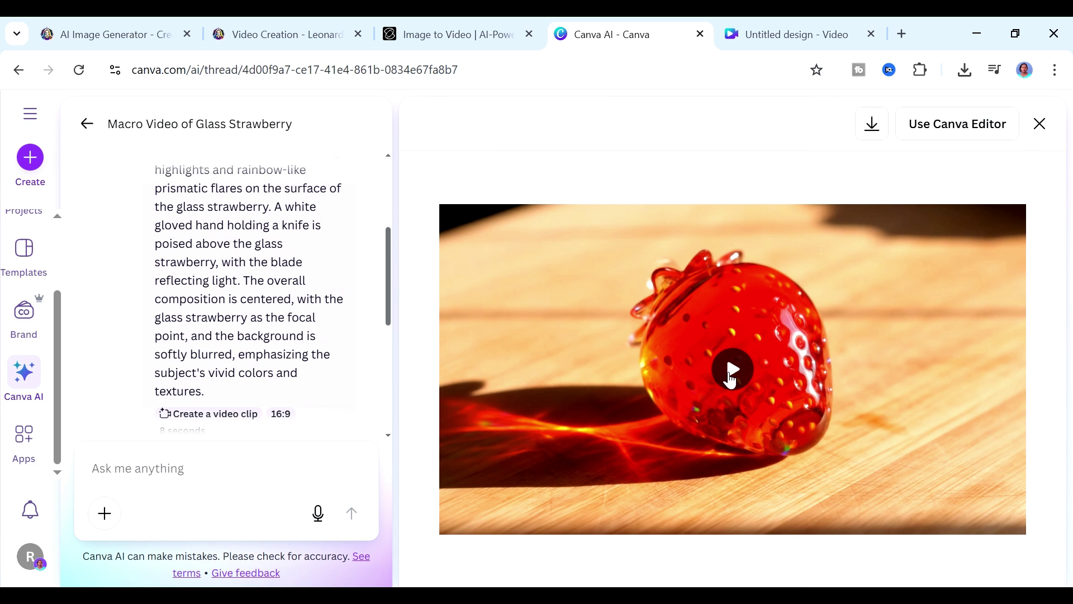
left_click(730, 379)
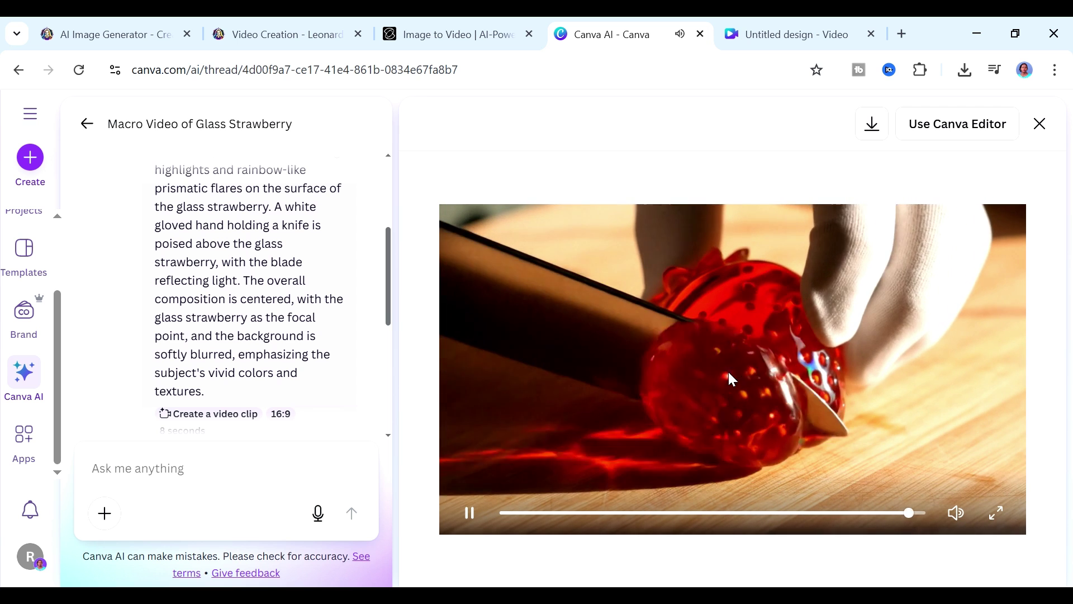
left_click(731, 370)
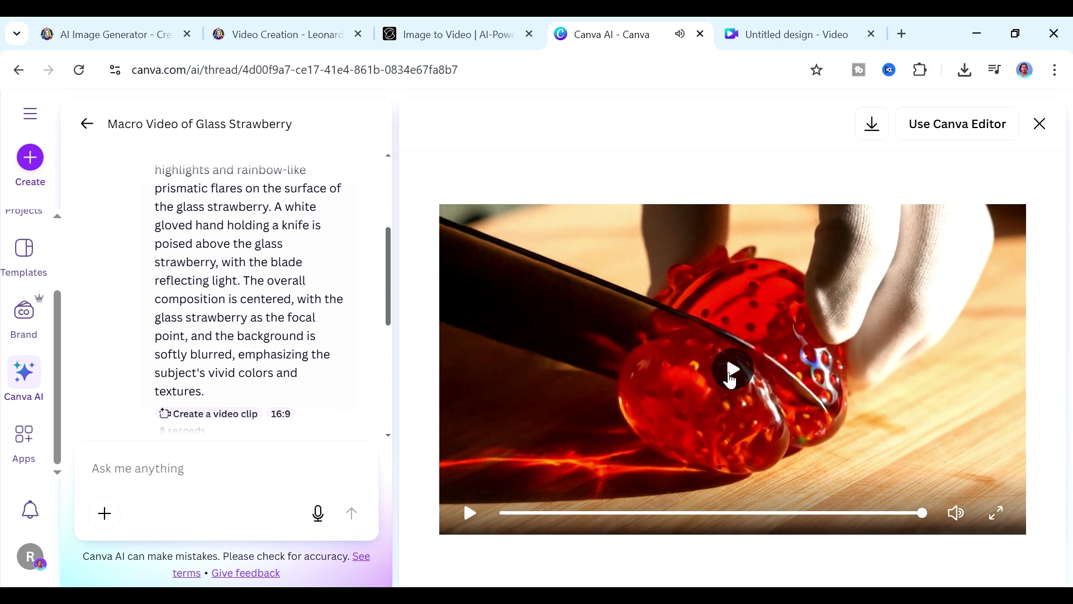
Return to the glass peach chat and play its clip in the large preview.
left_click(87, 123)
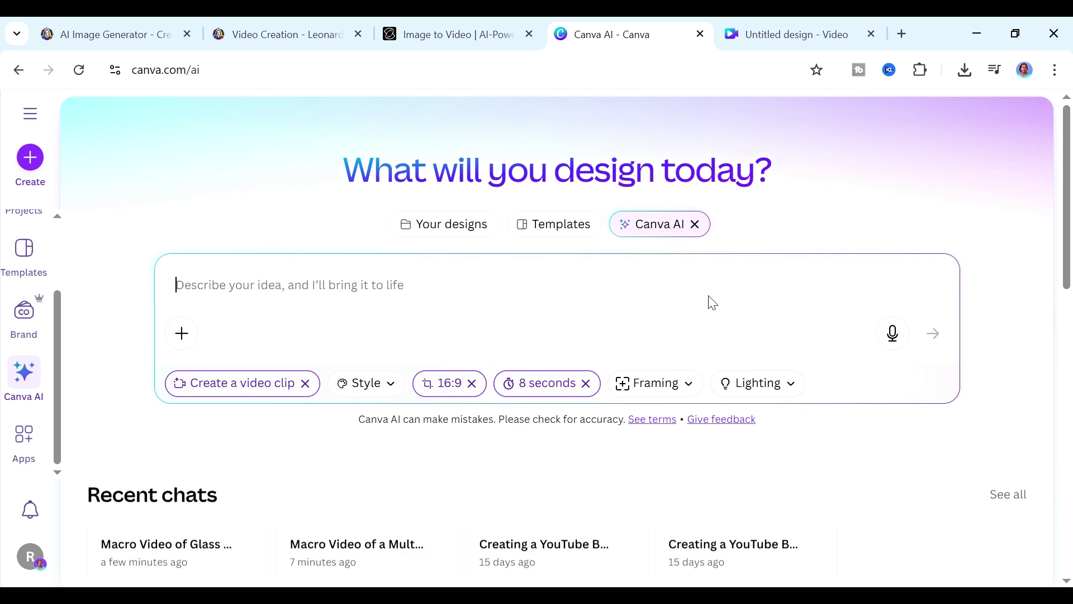
key("alt+Left")
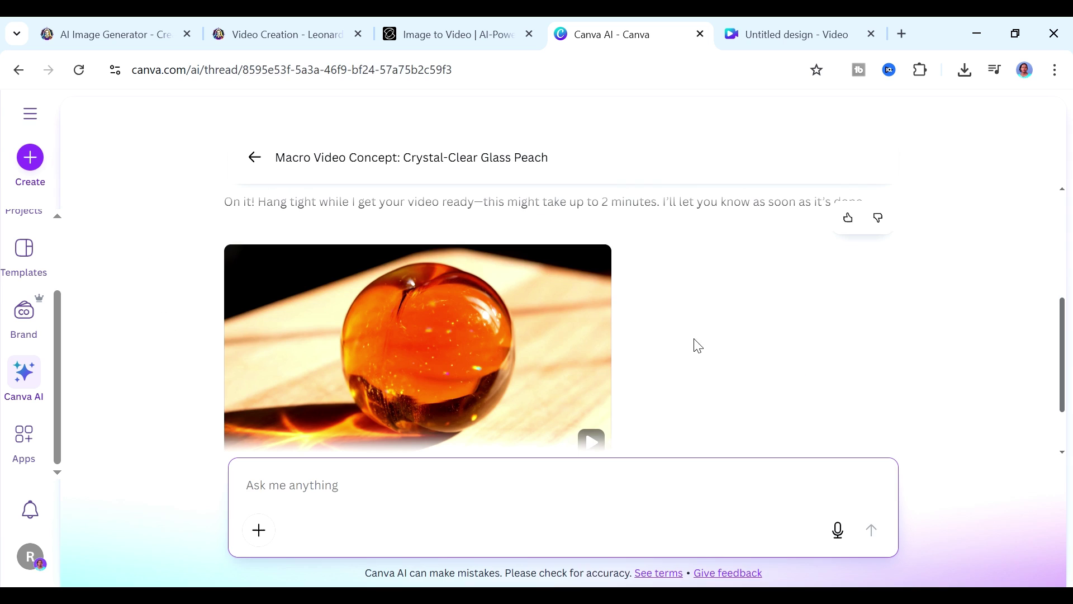
left_click(506, 355)
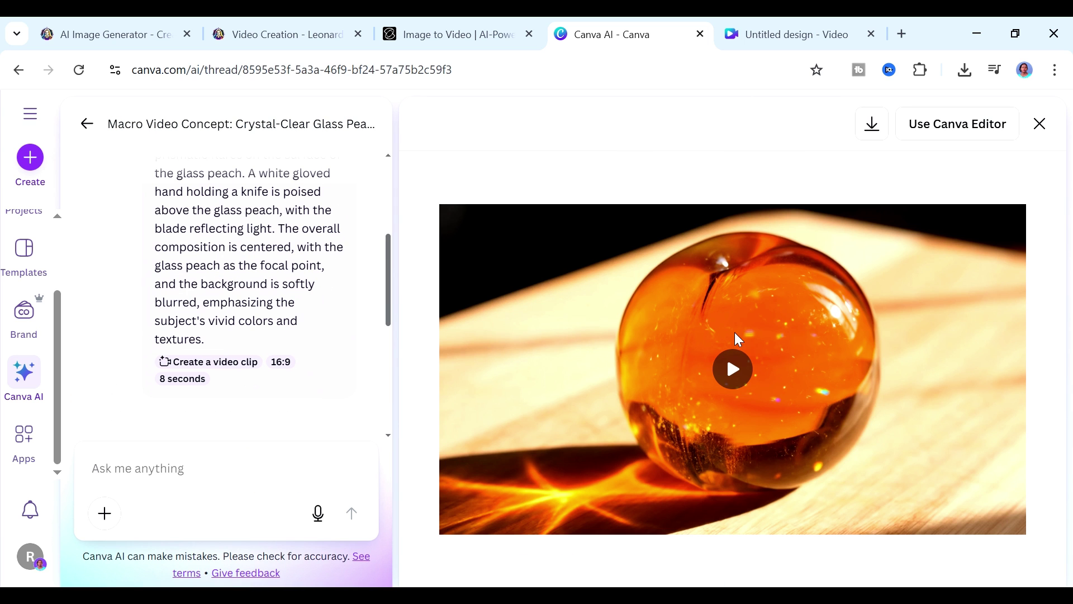
left_click(739, 387)
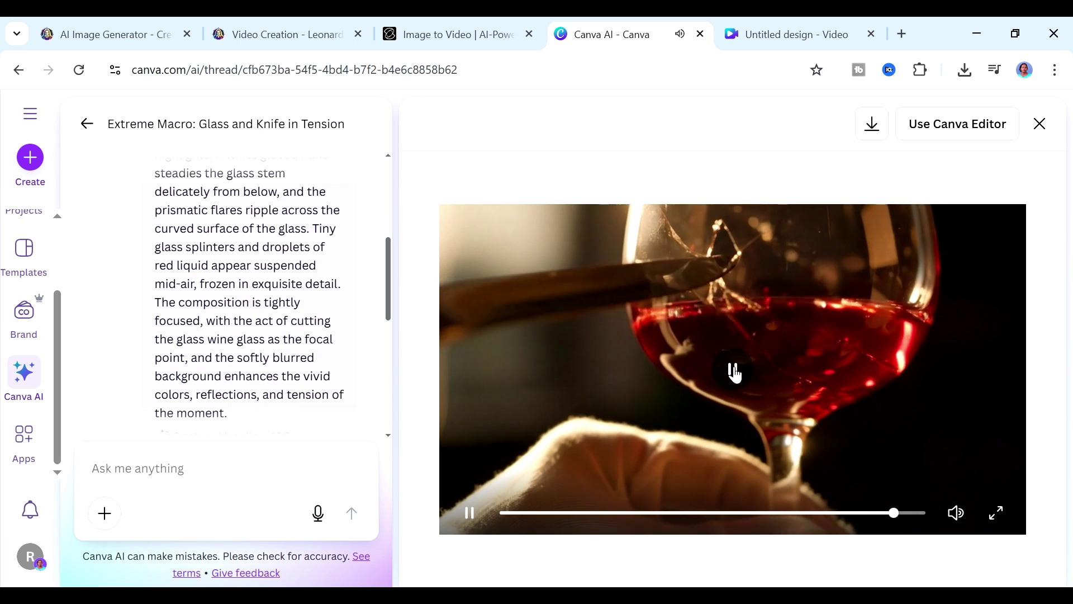
left_click(733, 371)
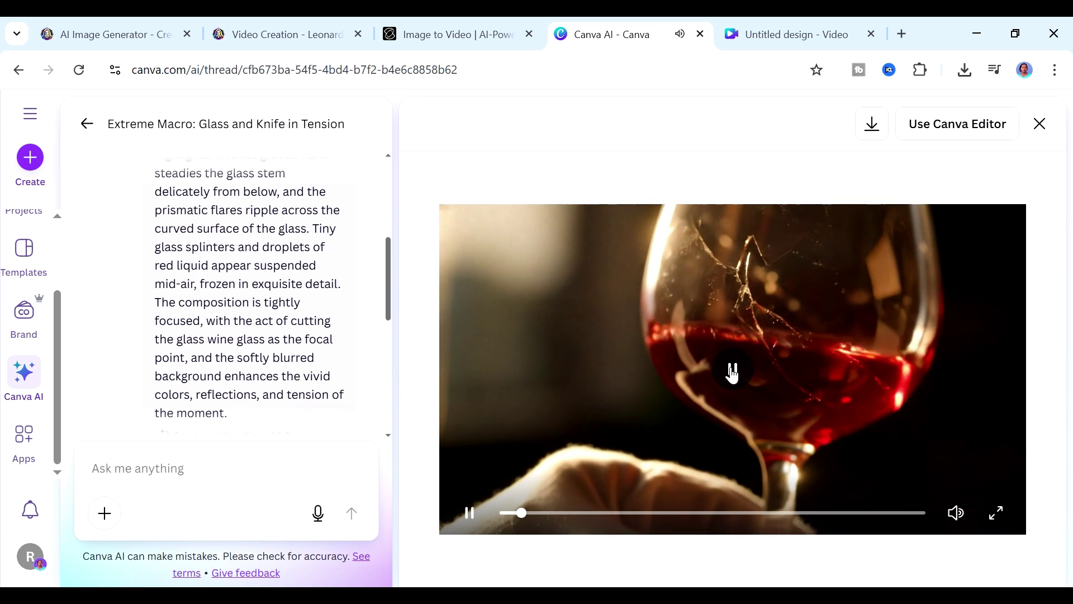